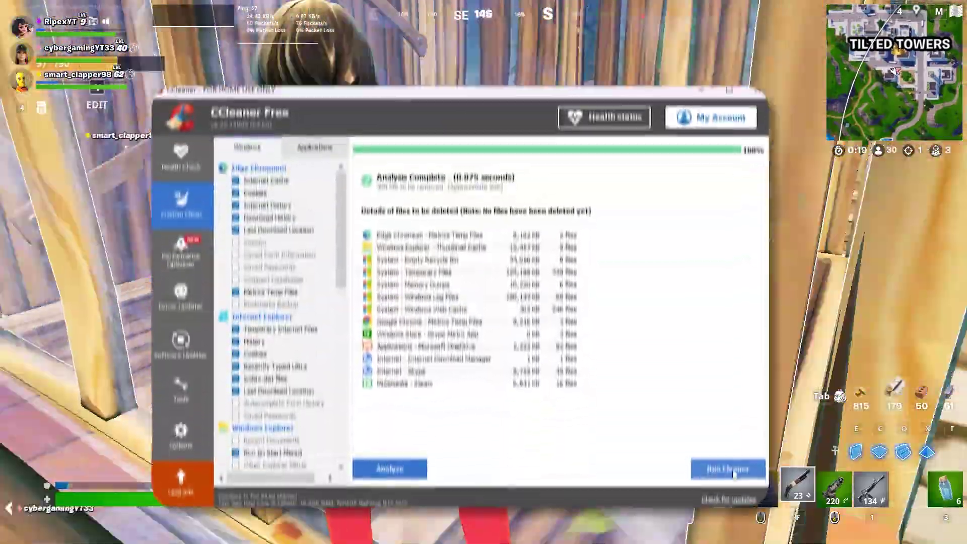
- Install CCleaner 6.25 from the ccsetup installer and launch it to the Health Check page
{"action": "left_click", "coordinate": [733, 450]}
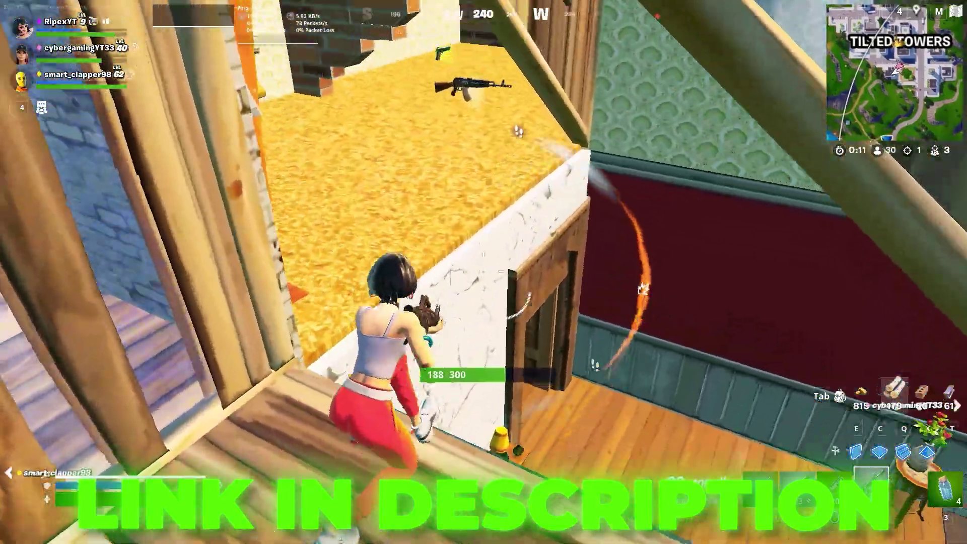
{"action": "key", "text": "1"}
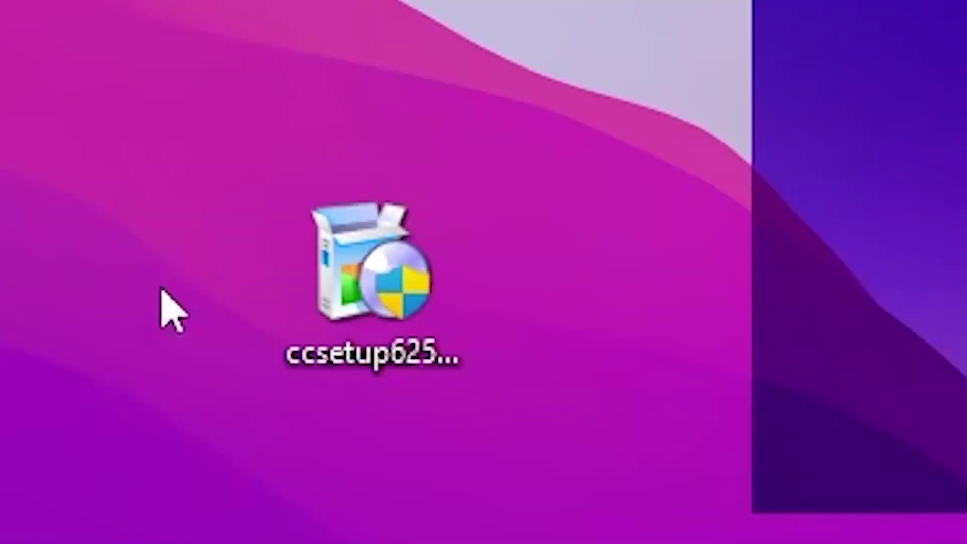
{"action": "double_click", "coordinate": [401, 258]}
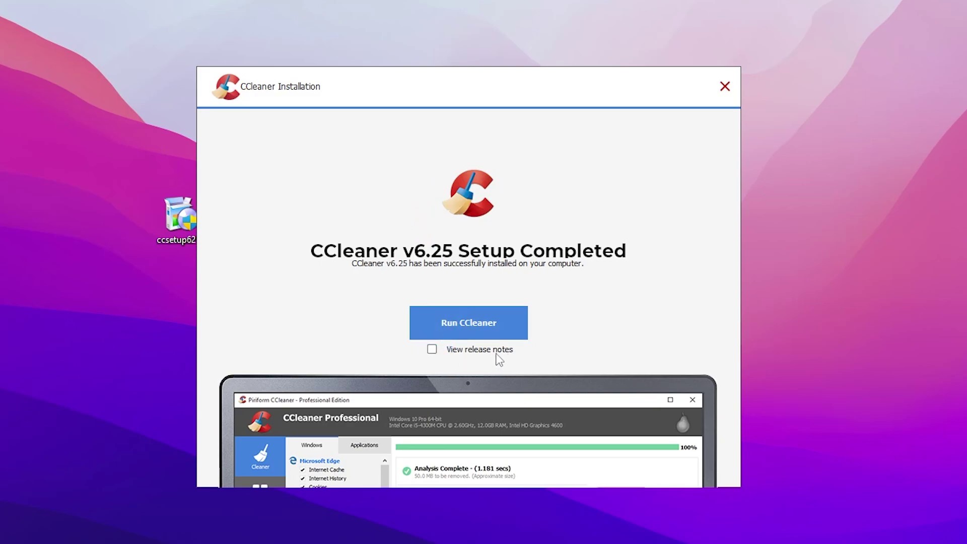
{"action": "left_click", "coordinate": [484, 331]}
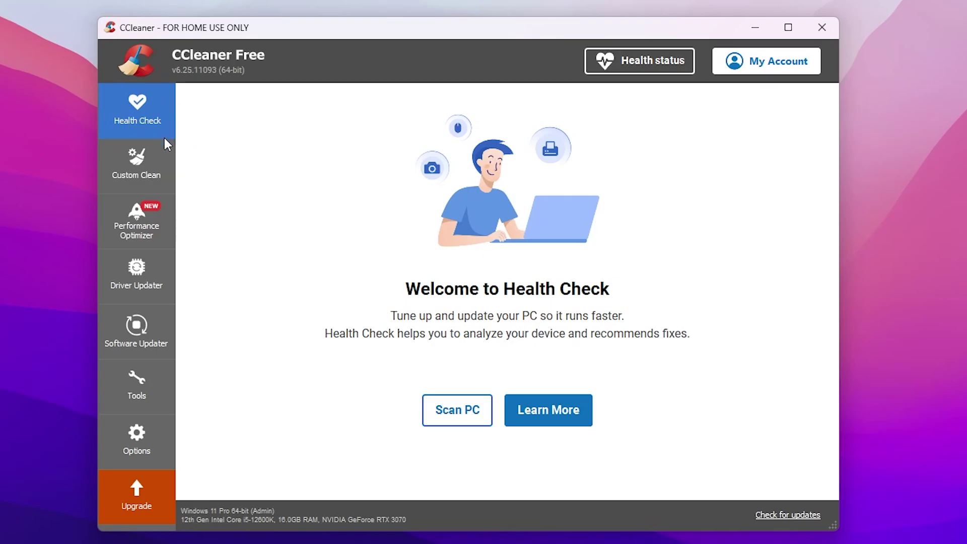
- Run a Health Check scan, closing browsers and Skype, and clean the 20688 privacy items (7.33 GB)
{"action": "left_click", "coordinate": [458, 419]}
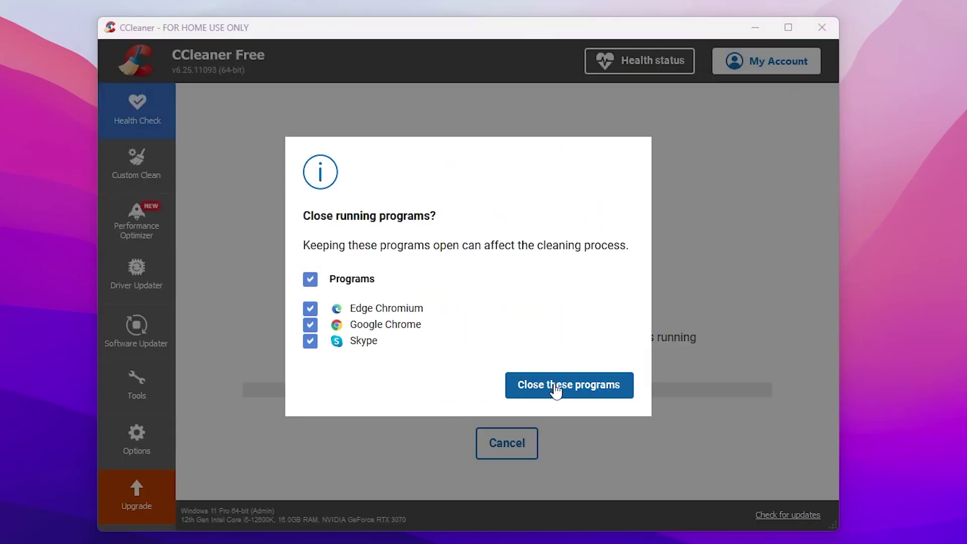
{"action": "left_click", "coordinate": [593, 392]}
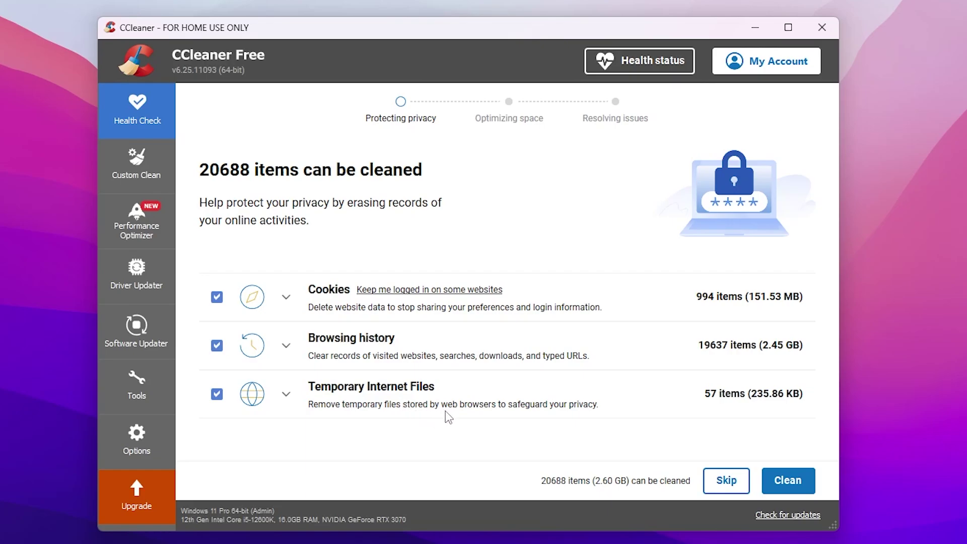
{"action": "left_click", "coordinate": [789, 484]}
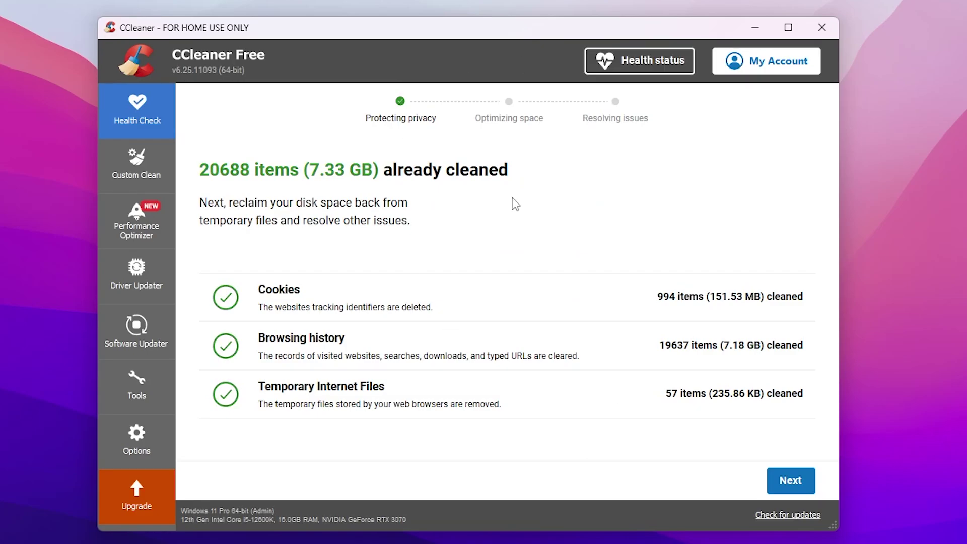
{"action": "left_click", "coordinate": [136, 157]}
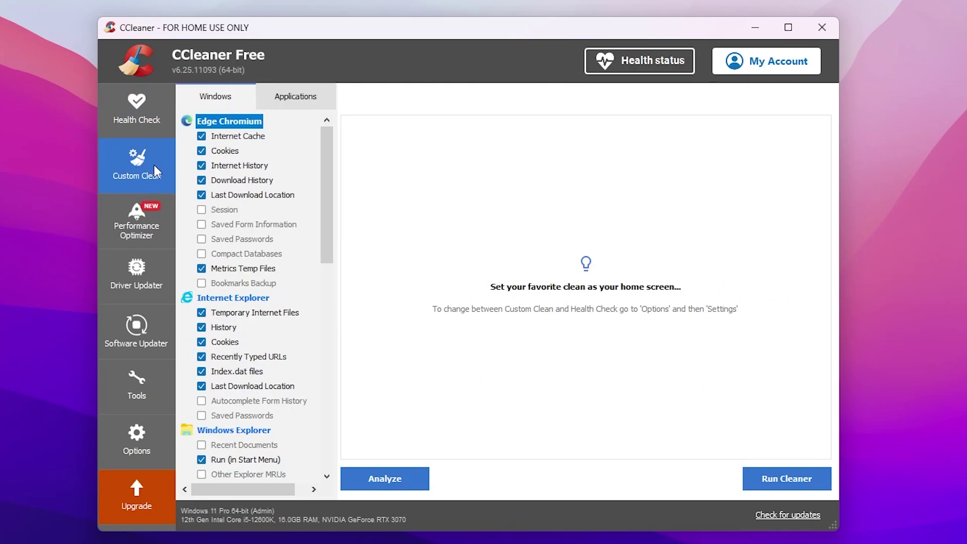
- Analyze and run Custom Clean, confirming deletion of 425 MB of junk files
{"action": "left_click", "coordinate": [394, 479]}
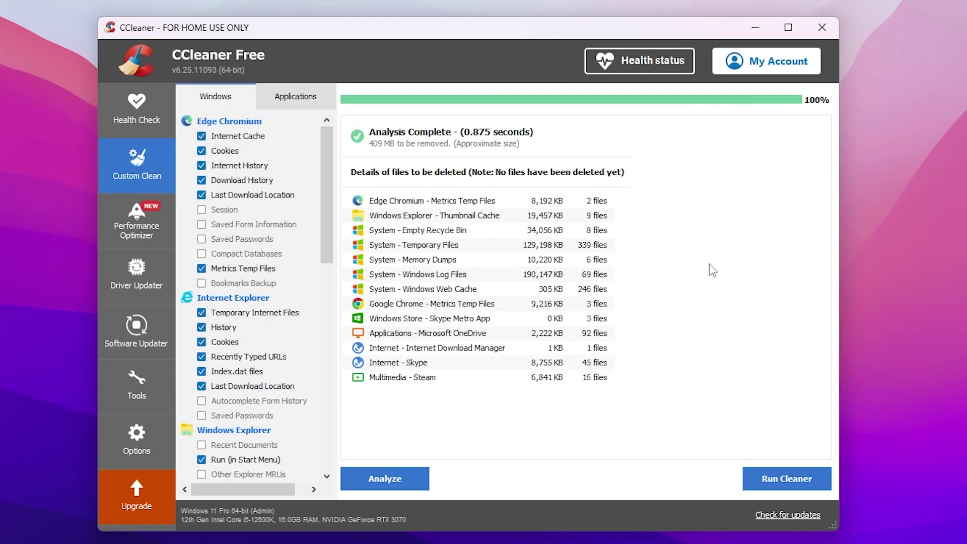
{"action": "left_click", "coordinate": [797, 483]}
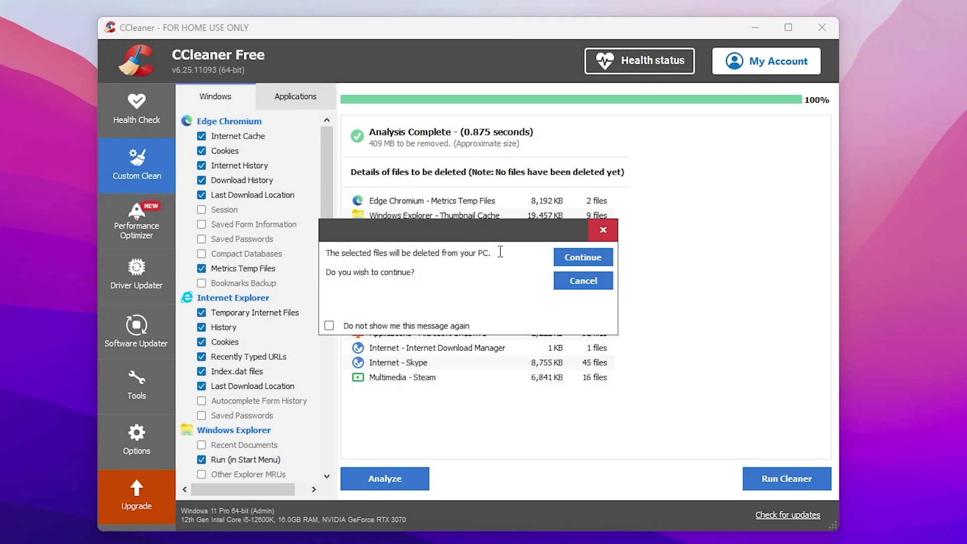
{"action": "left_click", "coordinate": [582, 258]}
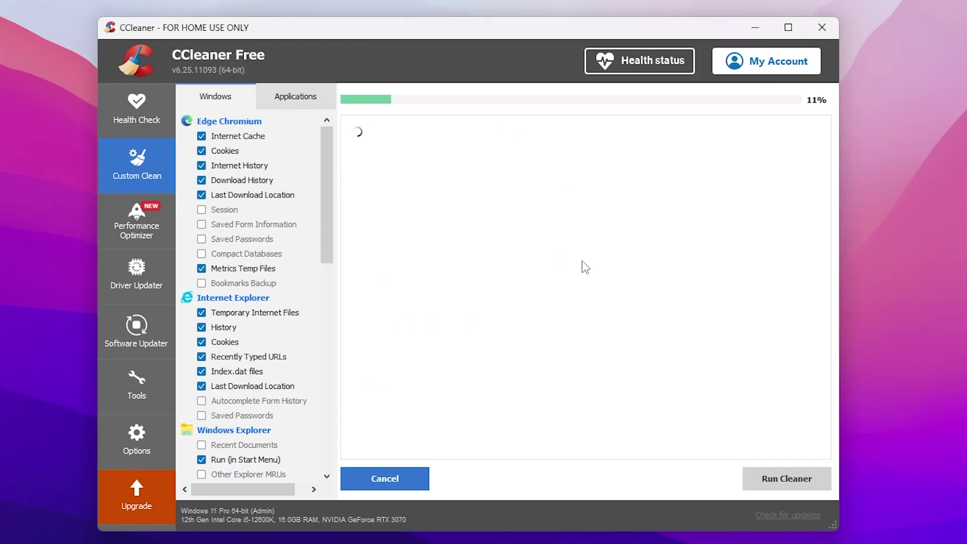
{"action": "left_click", "coordinate": [134, 223]}
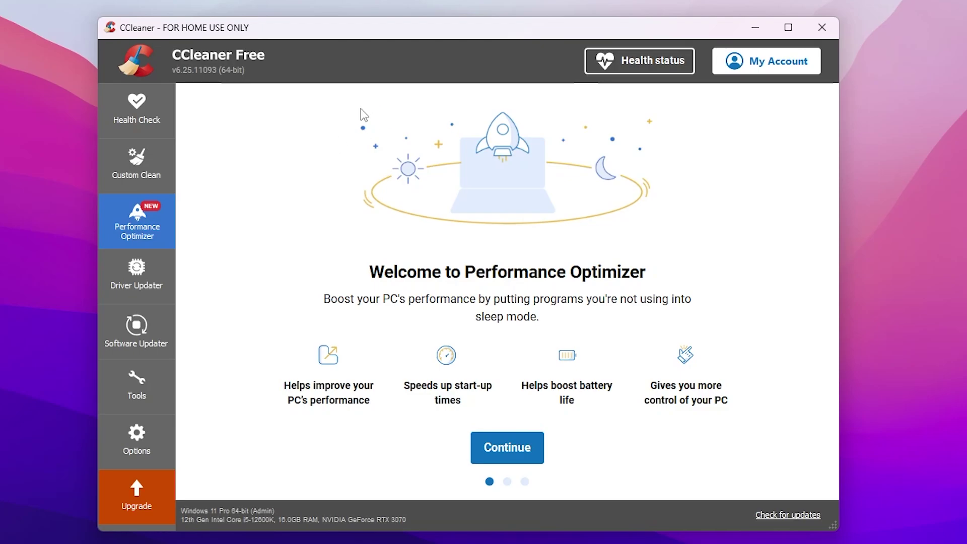
- Scan Performance Optimizer for slowing programs, finding 14 active ones, and bring up Task Manager
{"action": "left_click", "coordinate": [509, 455]}
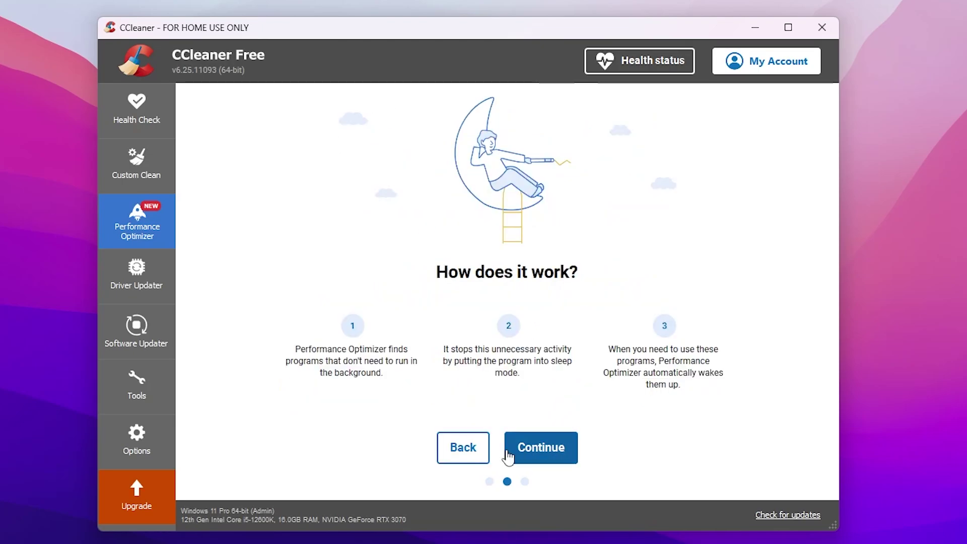
{"action": "left_click", "coordinate": [561, 452]}
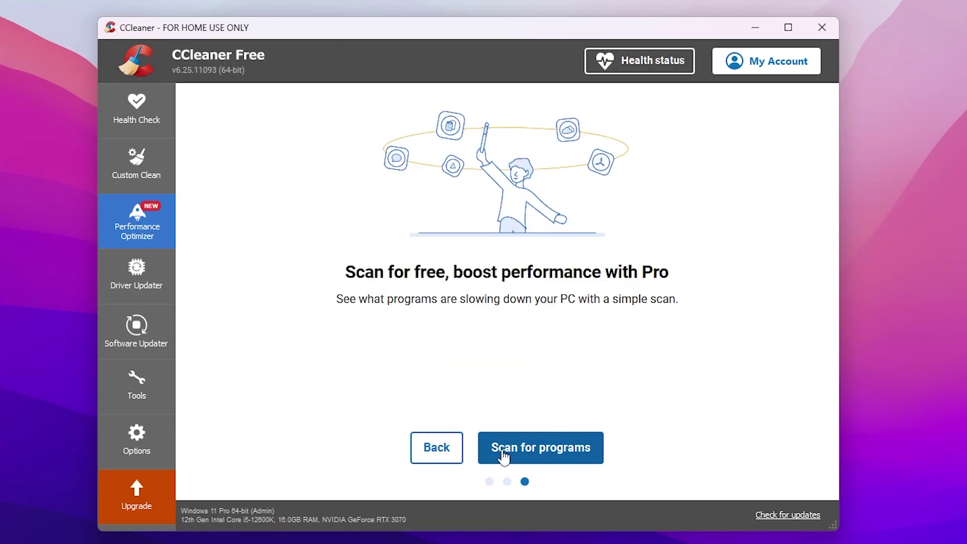
{"action": "left_click", "coordinate": [539, 456]}
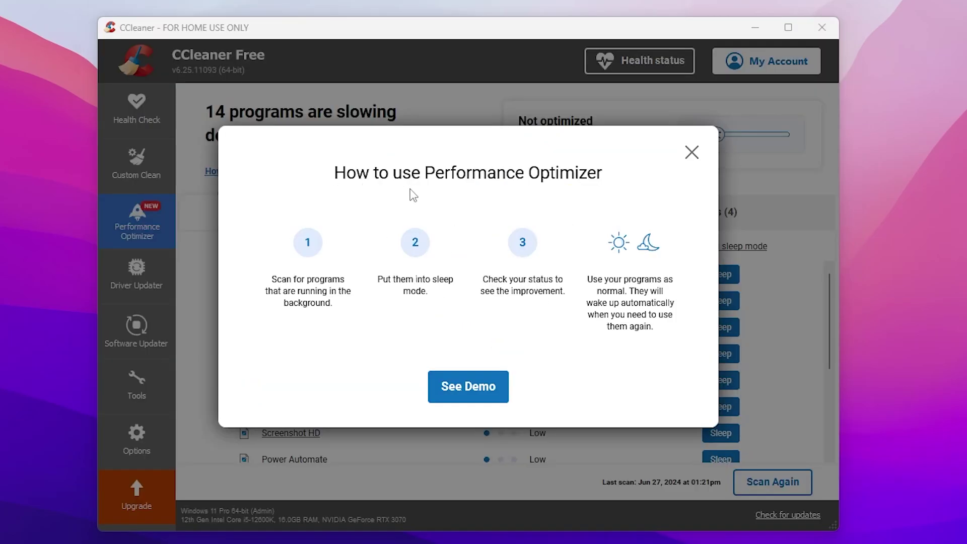
{"action": "left_click", "coordinate": [691, 152]}
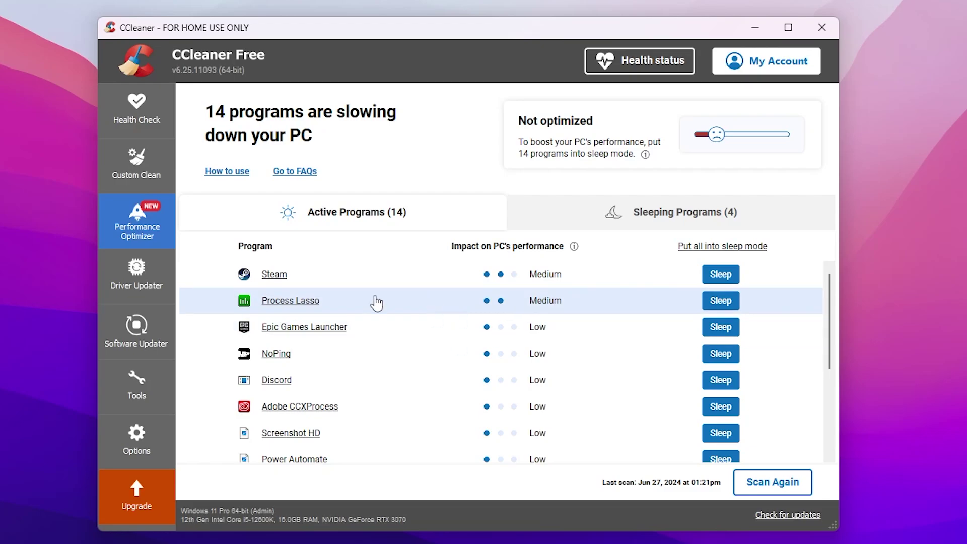
{"action": "scroll", "coordinate": [389, 348], "scroll_direction": "down", "scroll_amount": 3}
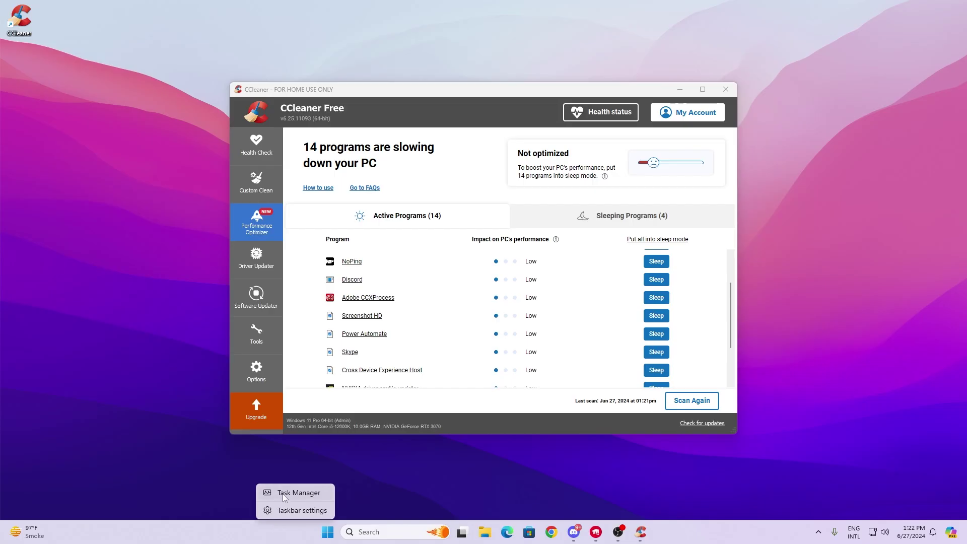
{"action": "left_click", "coordinate": [283, 492]}
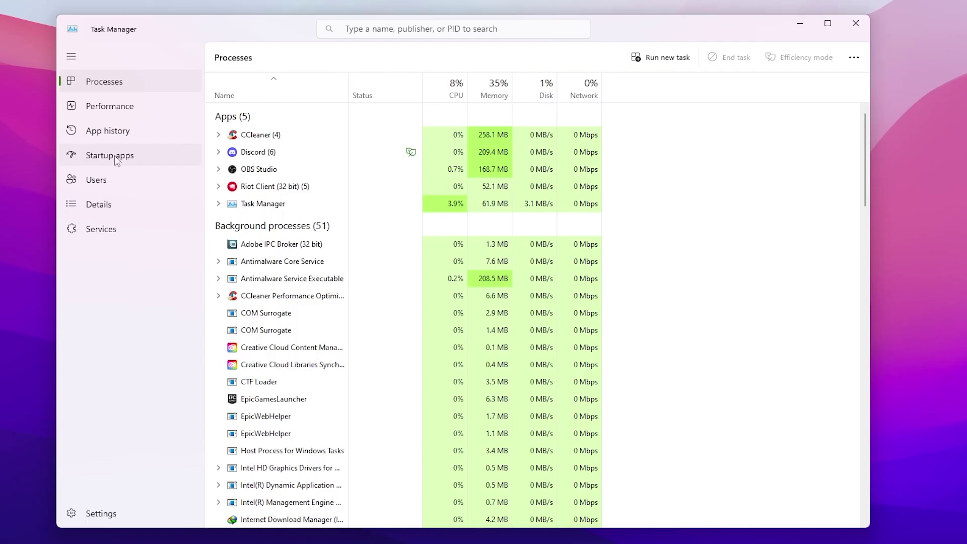
- Disable NoPing.exe and Power Automate Desktop in Task Manager's startup apps
{"action": "left_click", "coordinate": [145, 175]}
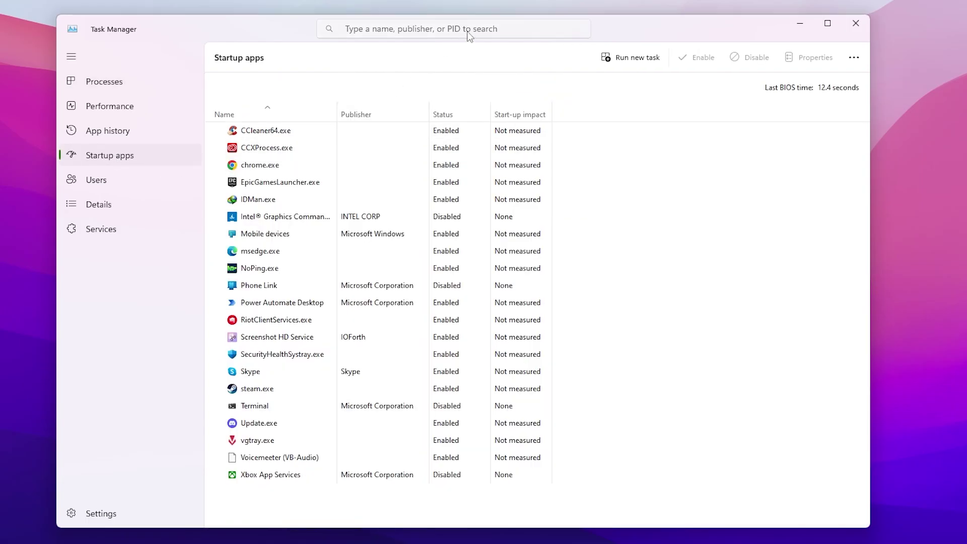
{"action": "left_click_drag", "start_coordinate": [868, 530], "coordinate": [553, 358]}
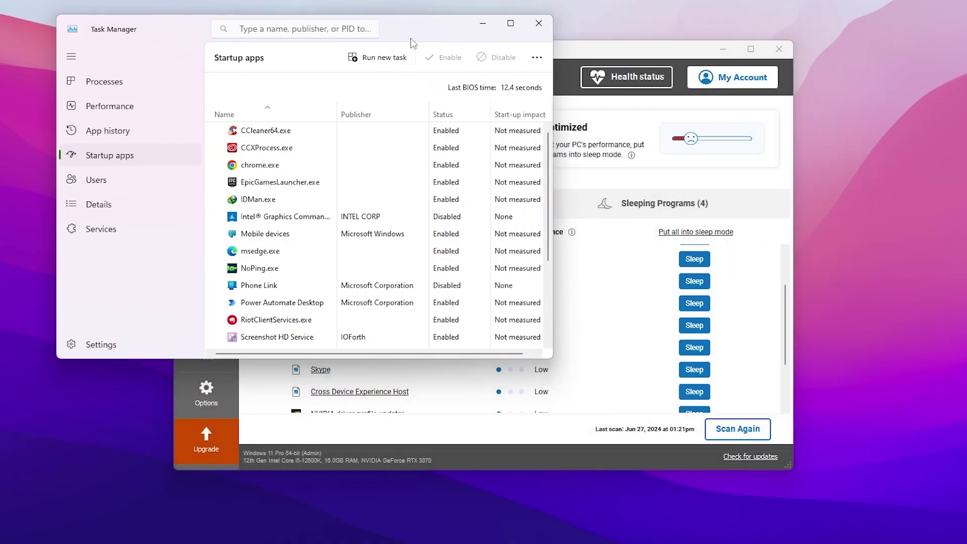
{"action": "left_click_drag", "start_coordinate": [411, 40], "coordinate": [221, 27]}
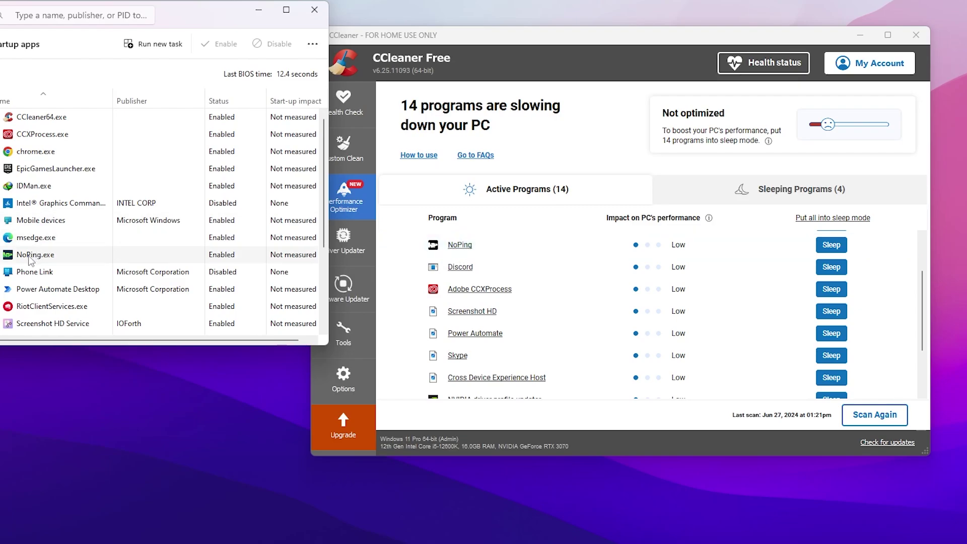
{"action": "right_click", "coordinate": [40, 257]}
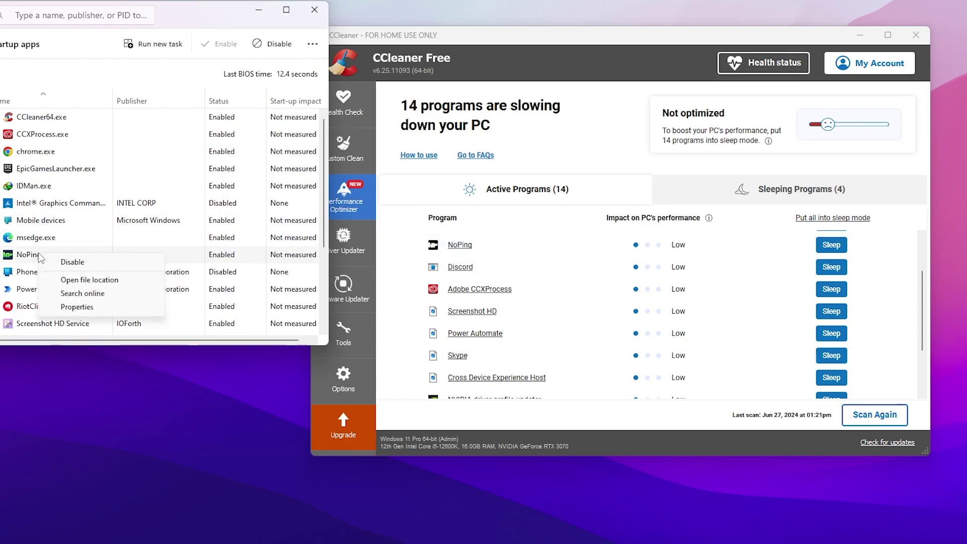
{"action": "left_click", "coordinate": [88, 264]}
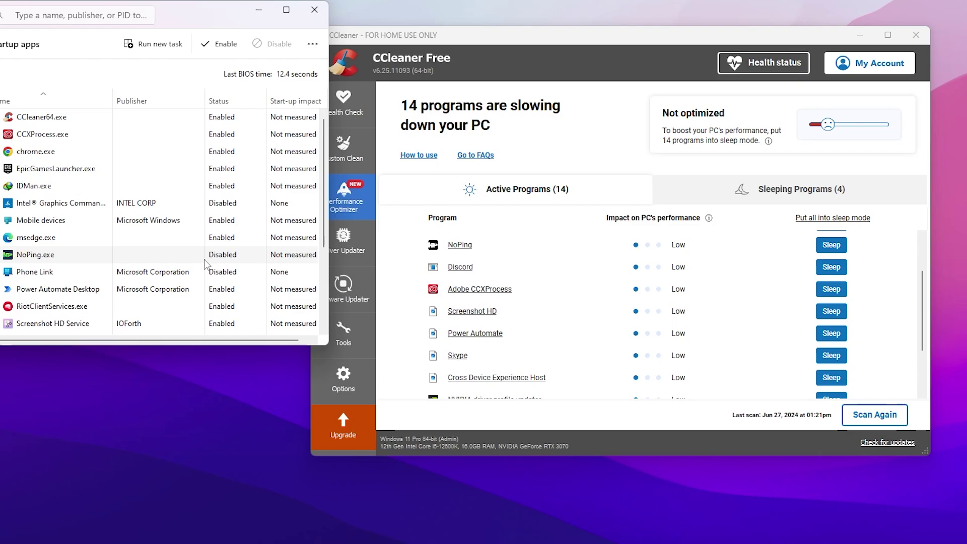
{"action": "right_click", "coordinate": [64, 288]}
{"action": "left_click", "coordinate": [86, 298]}
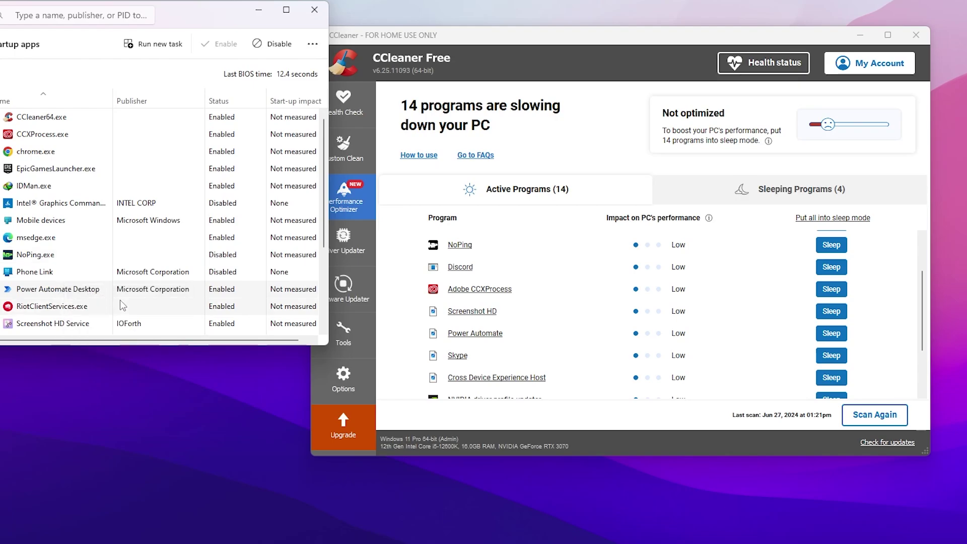
{"action": "scroll", "coordinate": [638, 320], "scroll_direction": "down", "scroll_amount": 3}
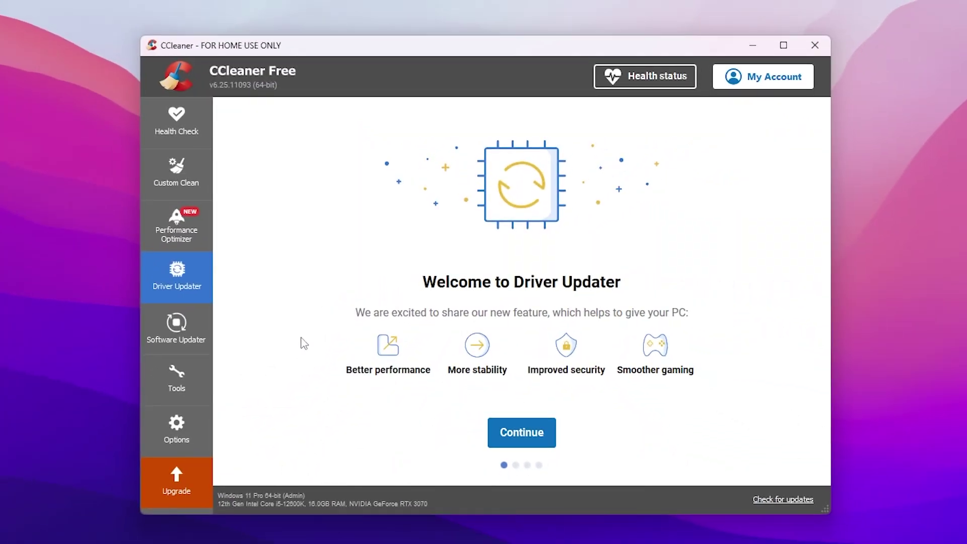
- Scan drivers in Driver Updater, finding 6 updates, and tick the Realtek Gaming 2.5GbE Family Controller
{"action": "left_click", "coordinate": [519, 432]}
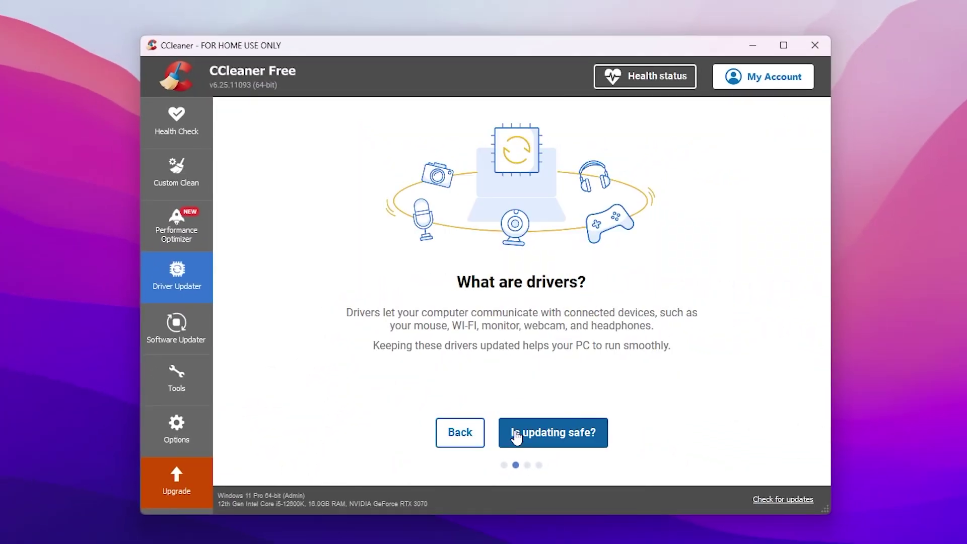
{"action": "left_click", "coordinate": [564, 439]}
{"action": "left_click", "coordinate": [587, 439]}
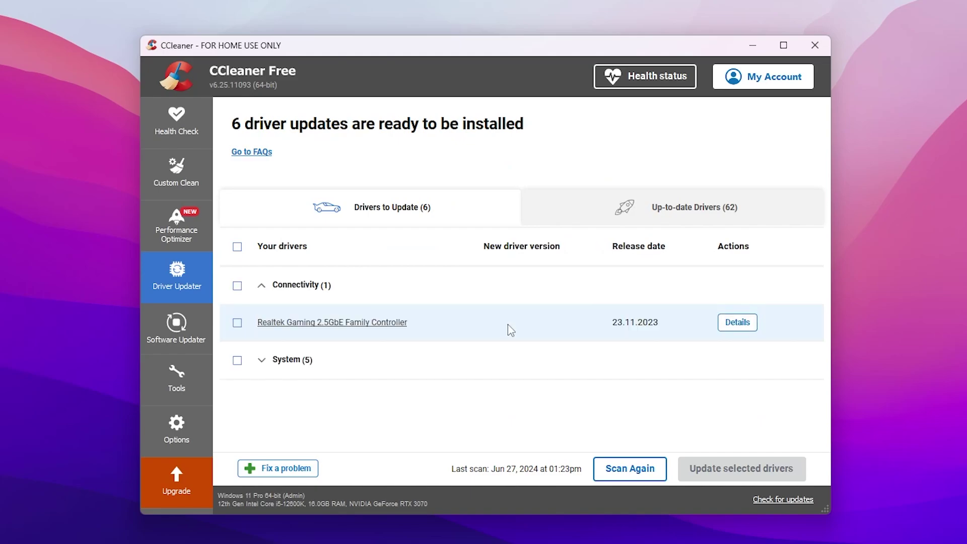
{"action": "left_click", "coordinate": [421, 331]}
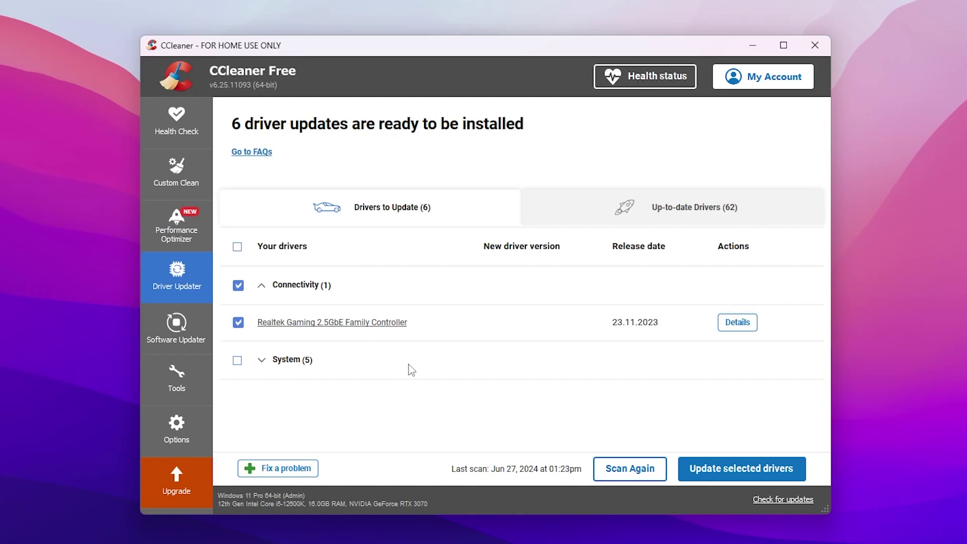
{"action": "left_click", "coordinate": [198, 375]}
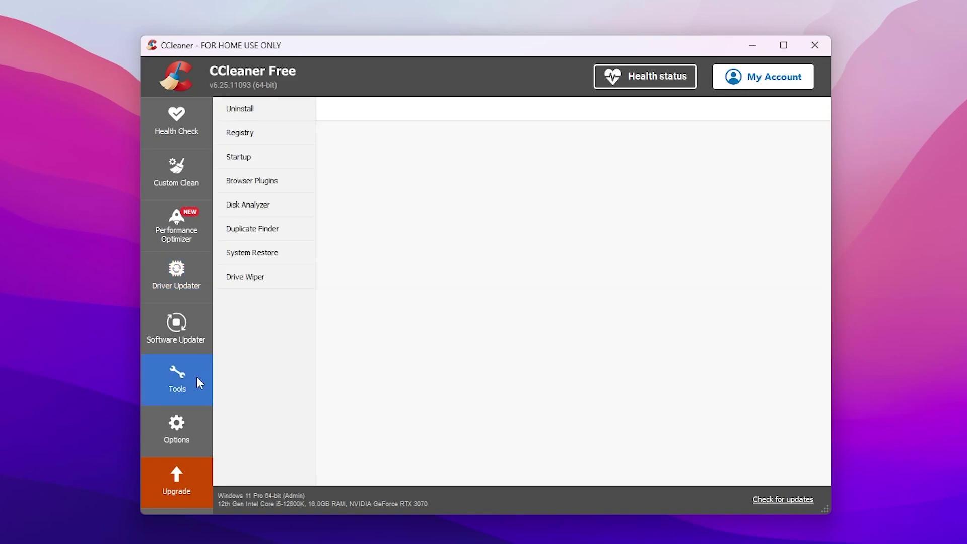
- Open the Registry cleaner, scan the registry for issues and review the selected ones
{"action": "left_click", "coordinate": [234, 109]}
{"action": "left_click", "coordinate": [279, 132]}
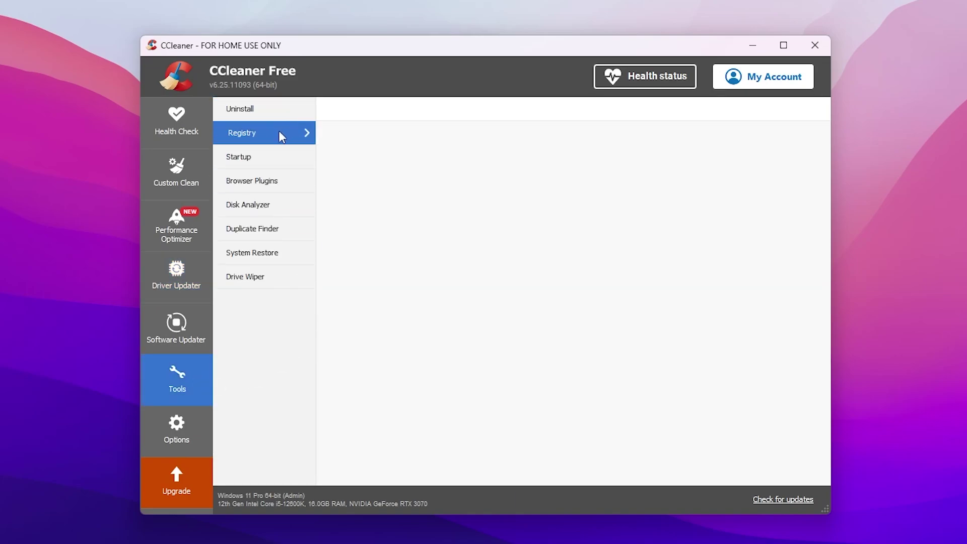
{"action": "left_click", "coordinate": [270, 165]}
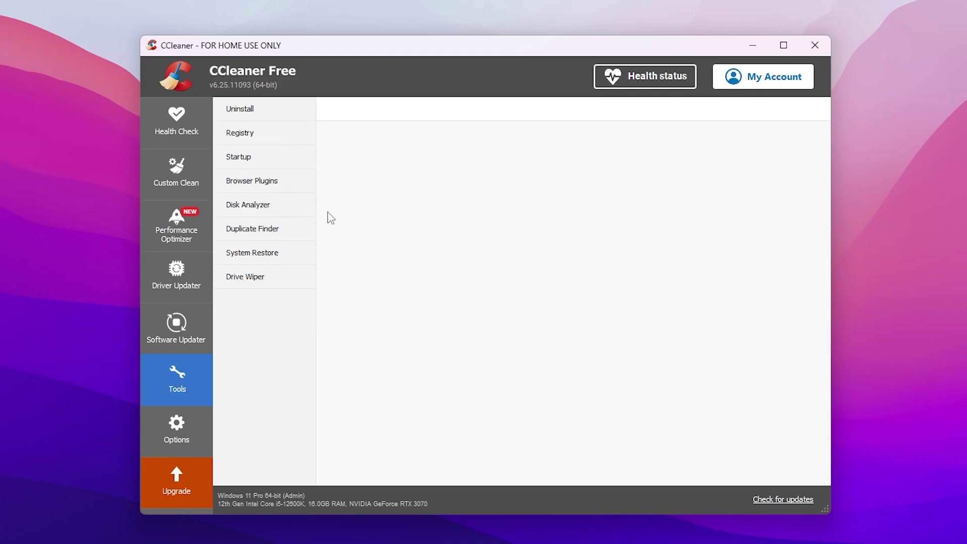
{"action": "left_click", "coordinate": [259, 137]}
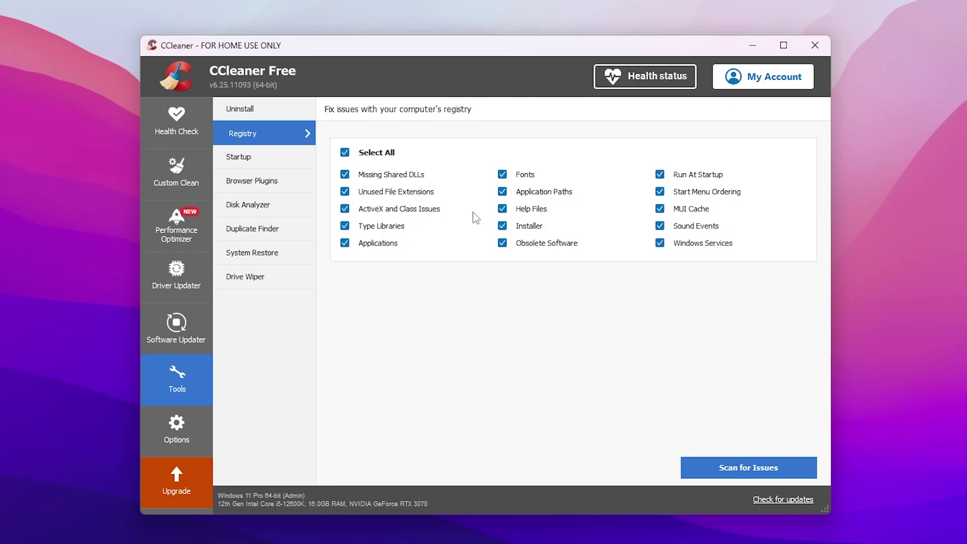
{"action": "left_click", "coordinate": [747, 474]}
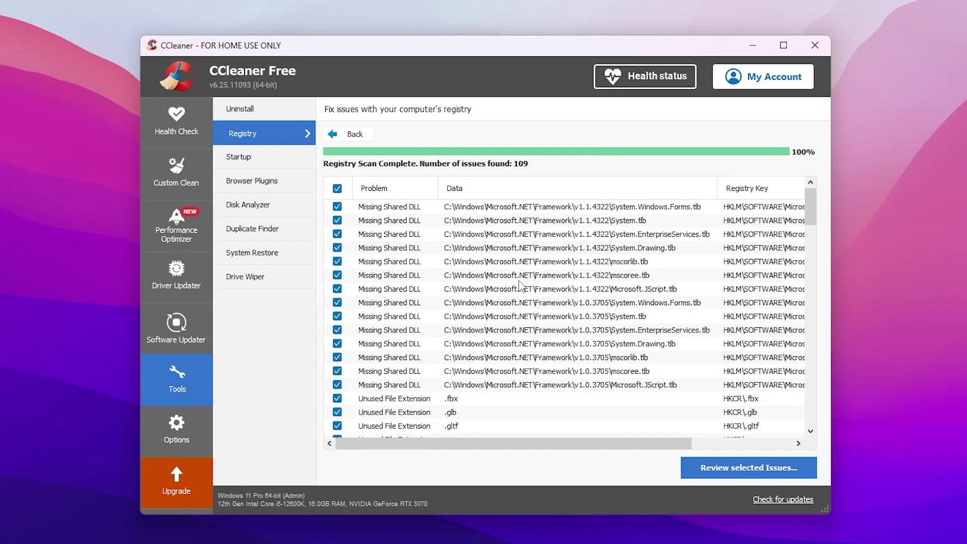
{"action": "left_click", "coordinate": [736, 472]}
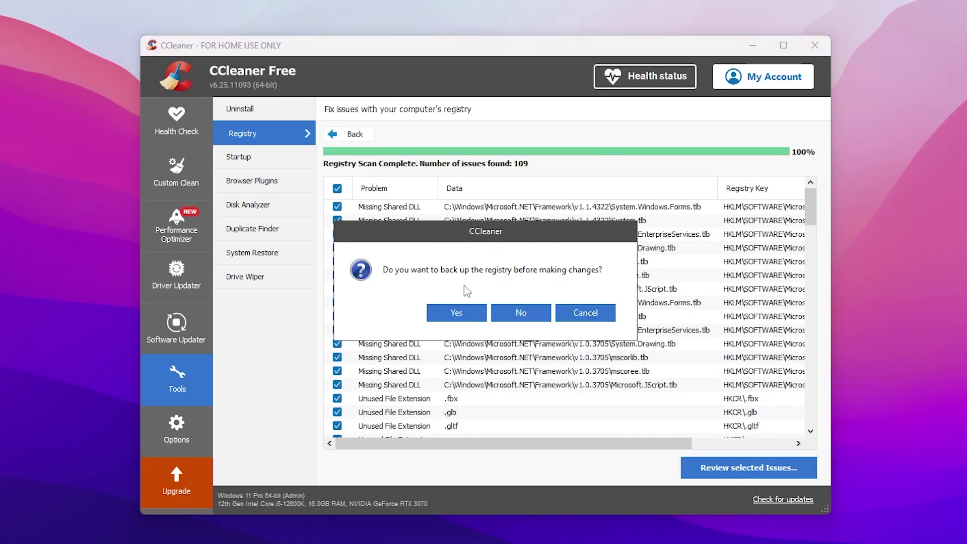
- Fix all 109 registry issues without a backup and close CCleaner
{"action": "left_click", "coordinate": [527, 318]}
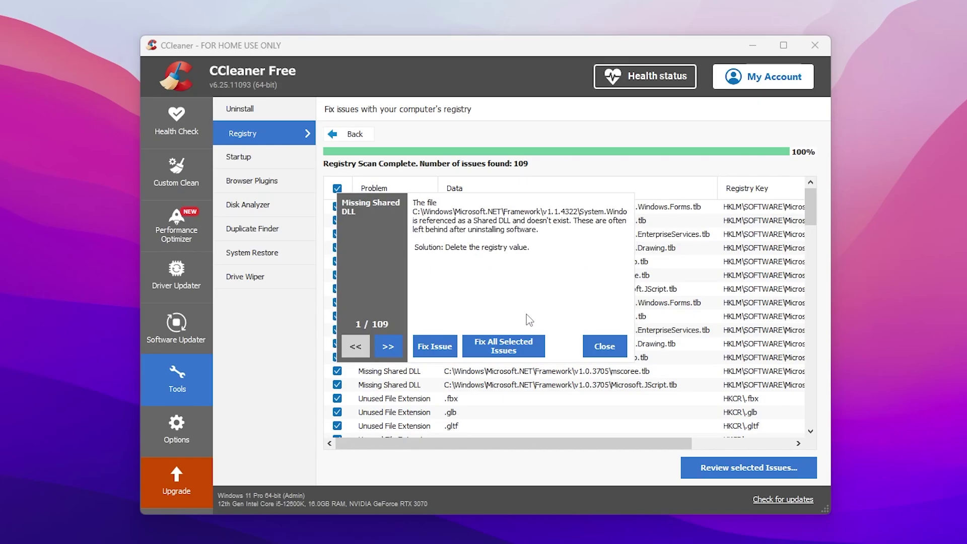
{"action": "left_click", "coordinate": [508, 350]}
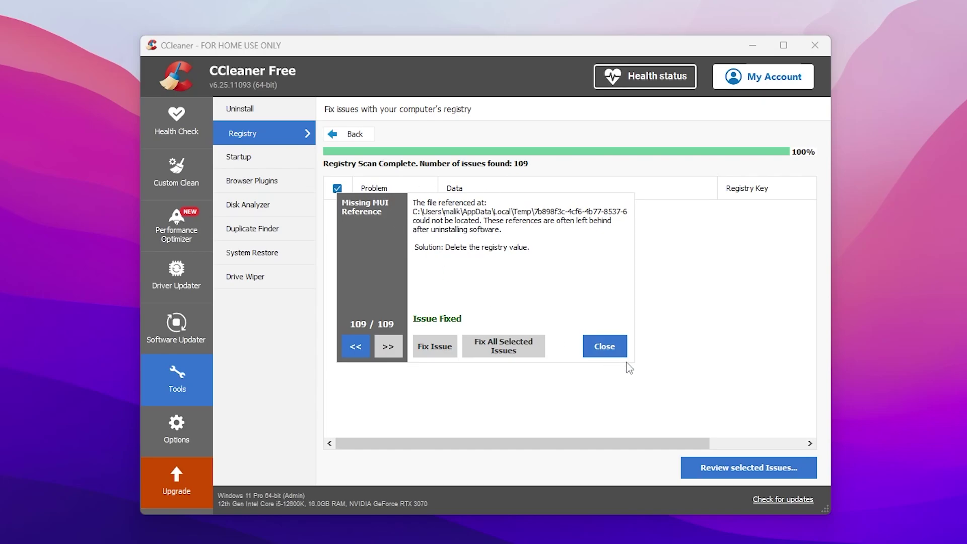
{"action": "left_click", "coordinate": [607, 350]}
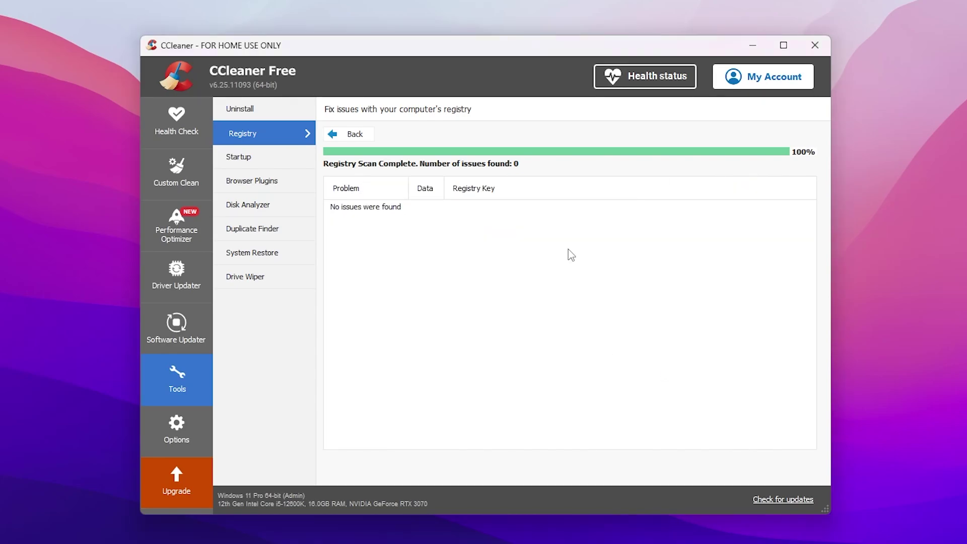
{"action": "left_click", "coordinate": [806, 46]}
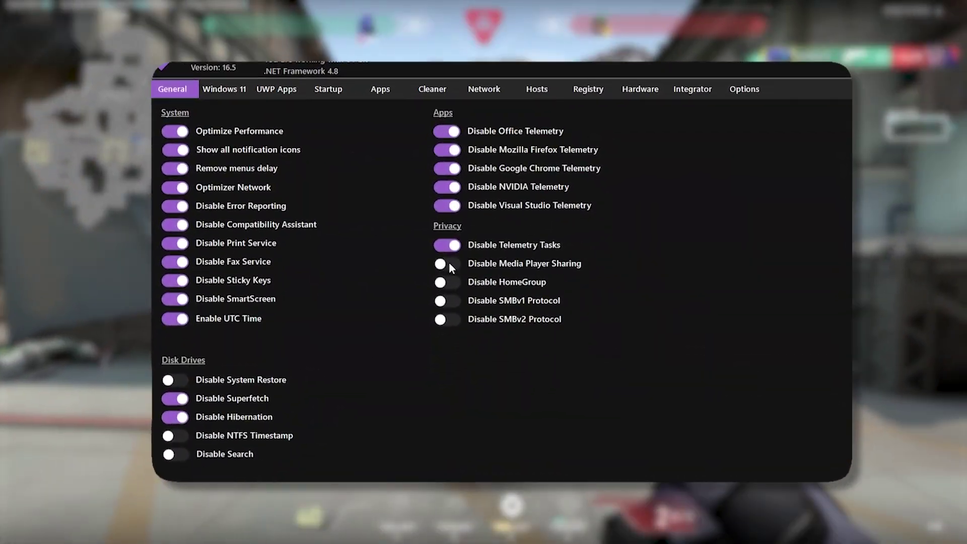
{"action": "left_click", "coordinate": [448, 264]}
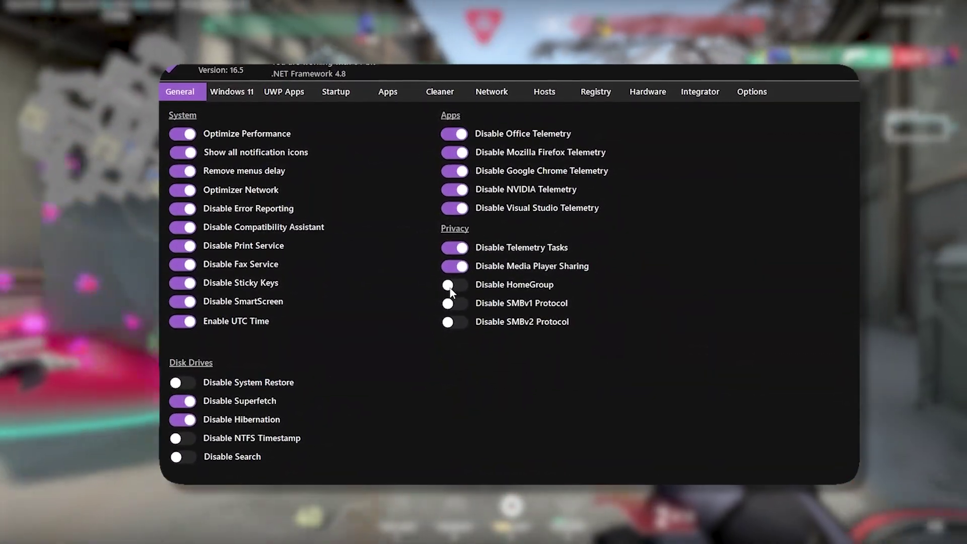
{"action": "left_click", "coordinate": [448, 282]}
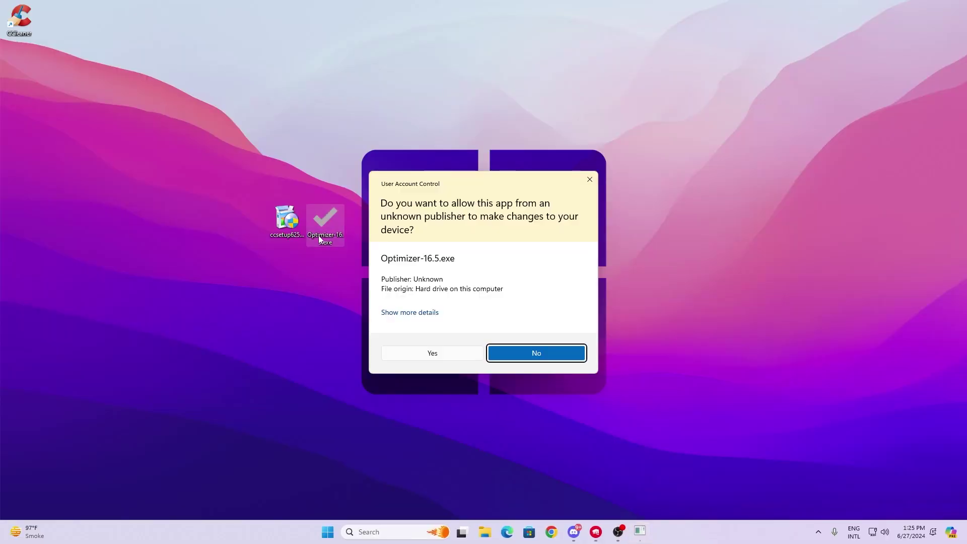
- Allow Optimizer 16.5 to run and start it with English as the language
{"action": "left_click", "coordinate": [440, 353]}
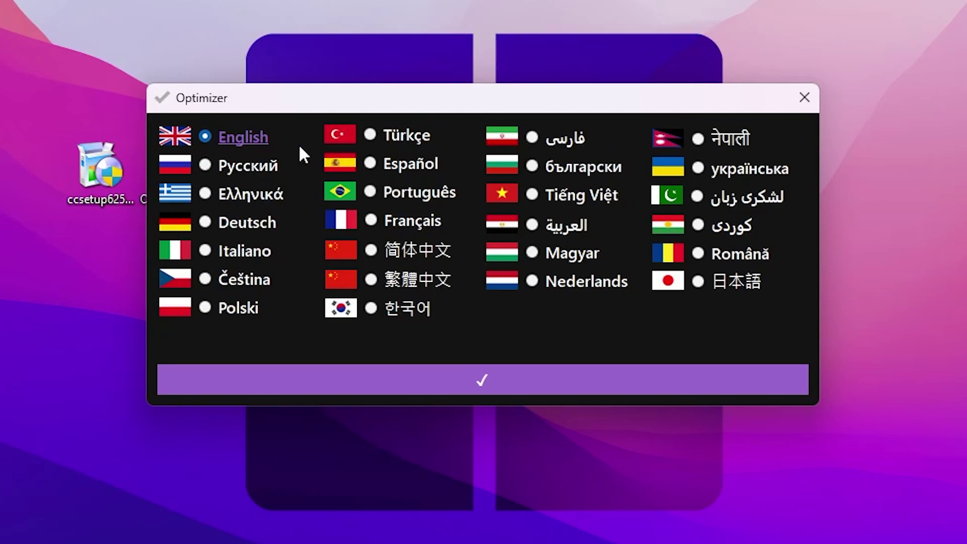
{"action": "left_click", "coordinate": [485, 379]}
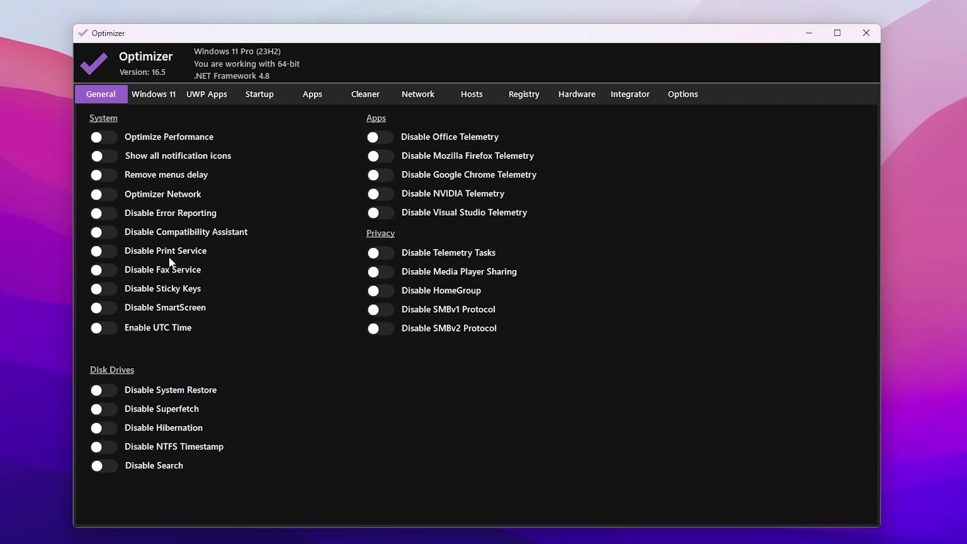
- Switch on Optimize Performance, Disable Print Service, Disable SmartScreen, Enable UTC Time and Disable Hibernation
{"action": "left_click", "coordinate": [104, 139]}
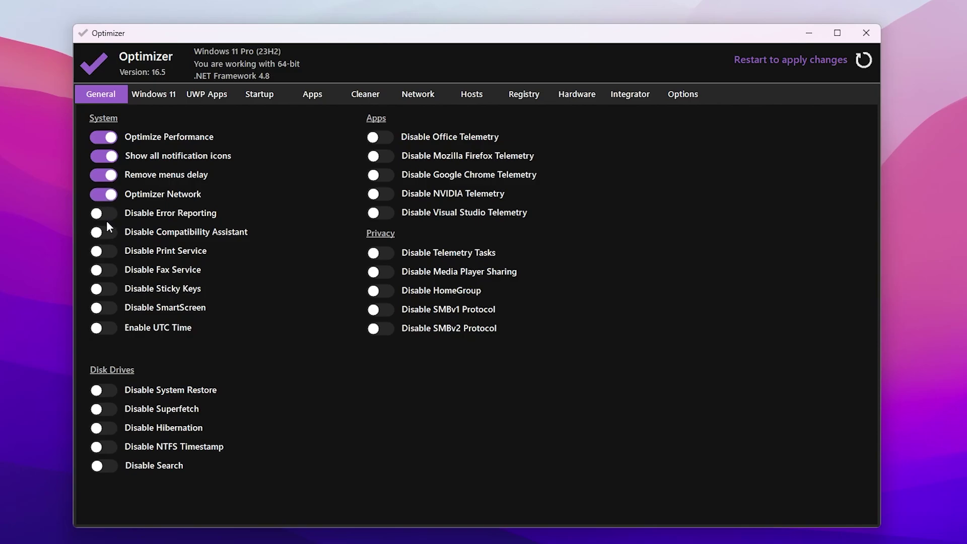
{"action": "left_click", "coordinate": [103, 253]}
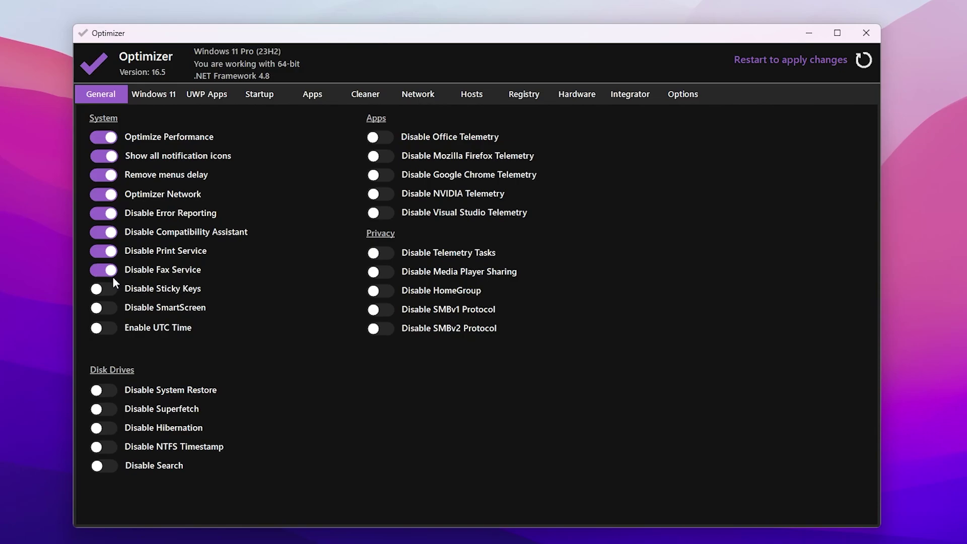
{"action": "left_click", "coordinate": [111, 308]}
{"action": "left_click", "coordinate": [105, 326]}
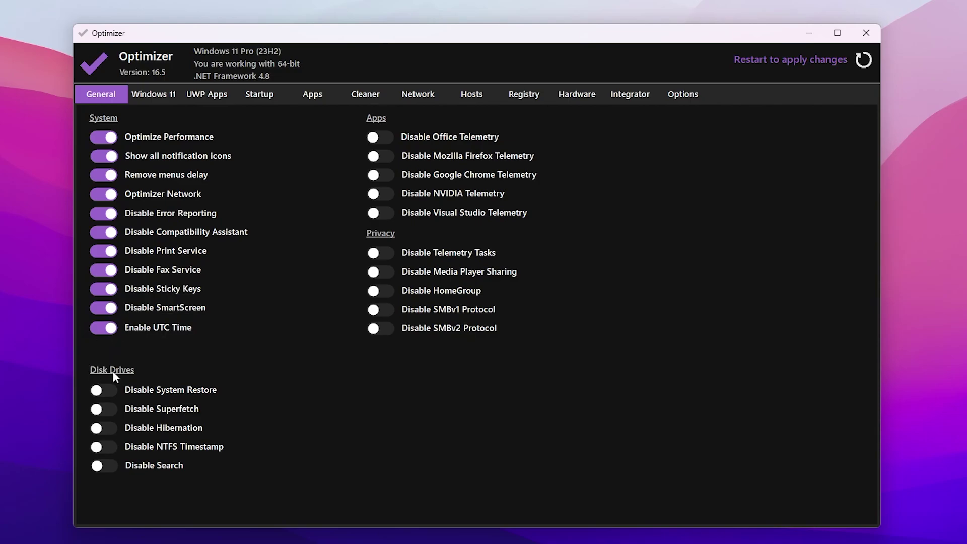
{"action": "left_click", "coordinate": [101, 428]}
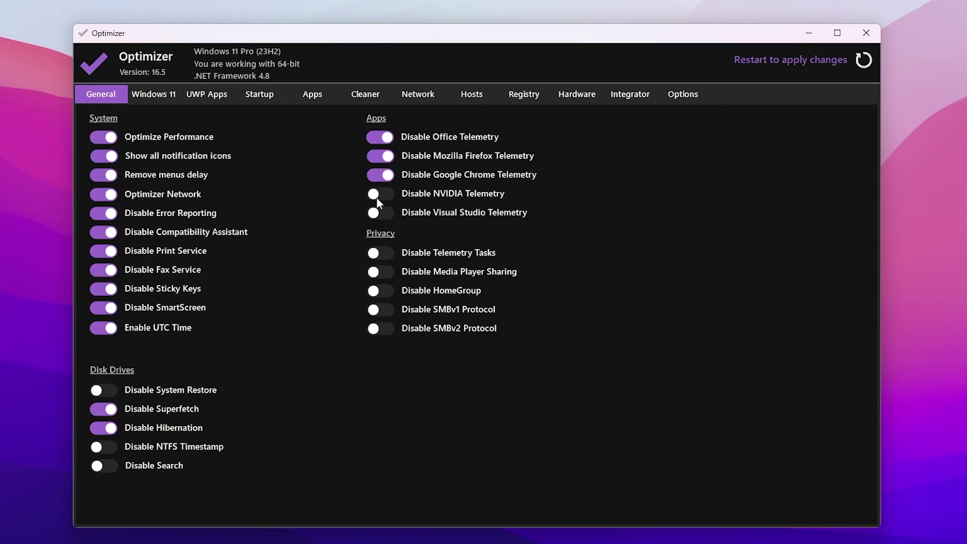
- Switch on Disable Visual Studio Telemetry, Disable Telemetry Tasks and Disable Media Player Sharing
{"action": "left_click", "coordinate": [386, 212]}
{"action": "left_click", "coordinate": [503, 258]}
{"action": "left_click", "coordinate": [381, 270]}
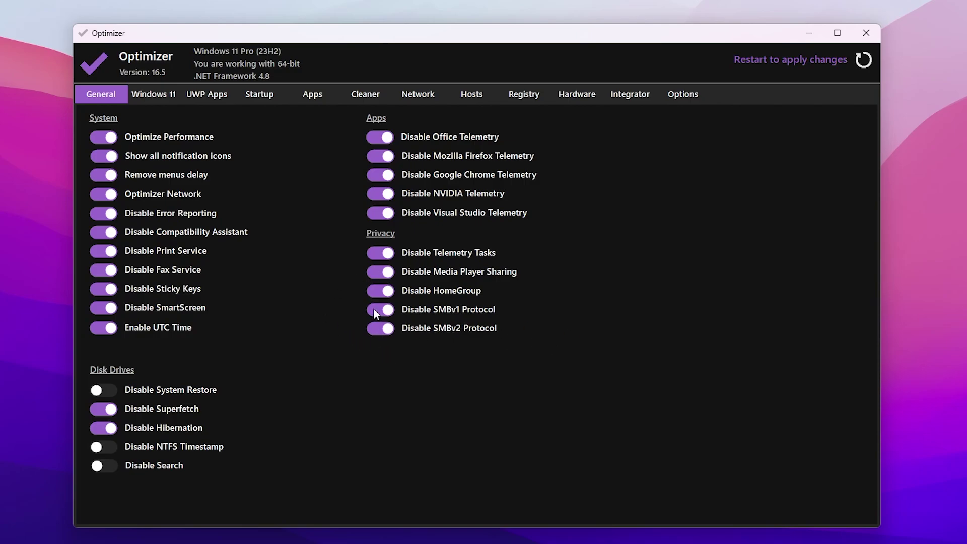
{"action": "left_click", "coordinate": [155, 94]}
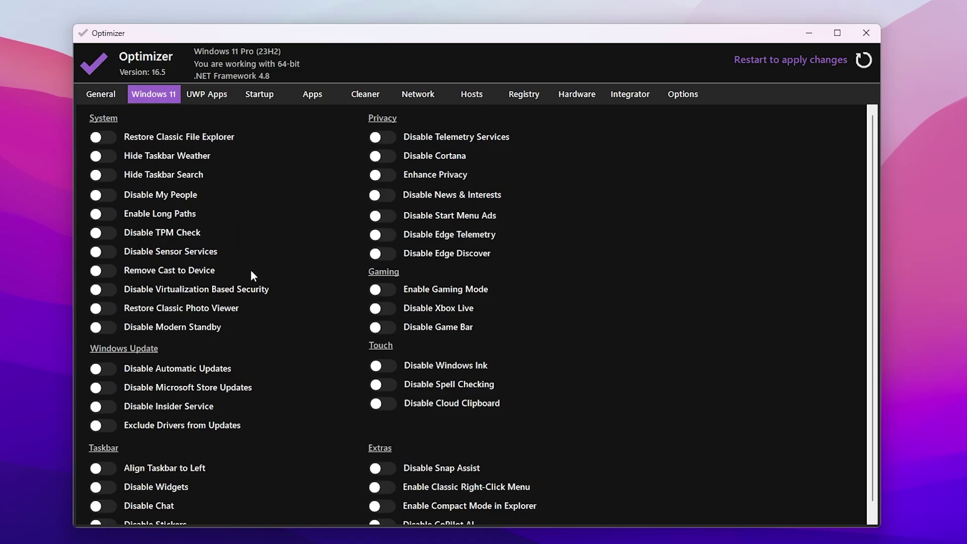
- Turn on the Disable Cortana, Disable News & Interests and Disable Edge Discover tweaks
{"action": "scroll", "coordinate": [249, 270], "scroll_direction": "down", "scroll_amount": 1}
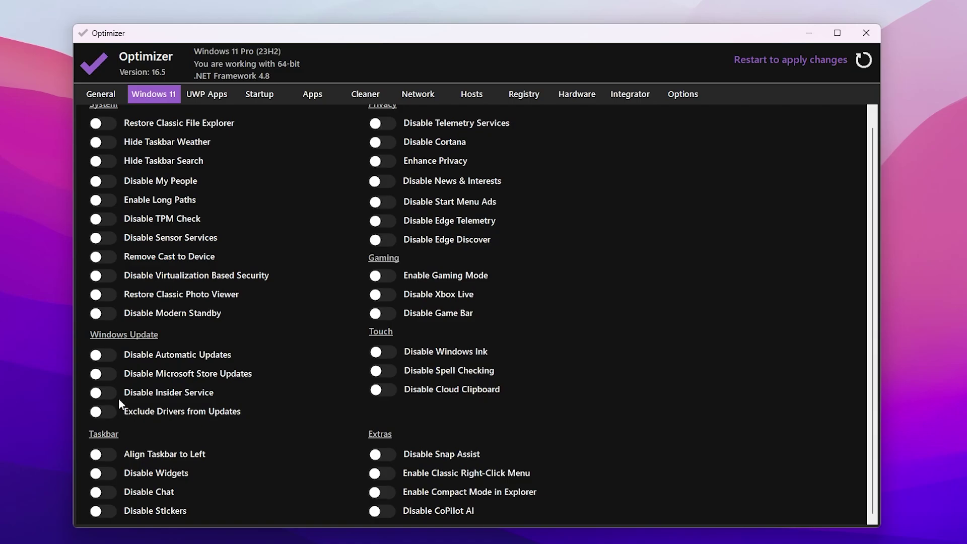
{"action": "scroll", "coordinate": [297, 387], "scroll_direction": "up", "scroll_amount": 1}
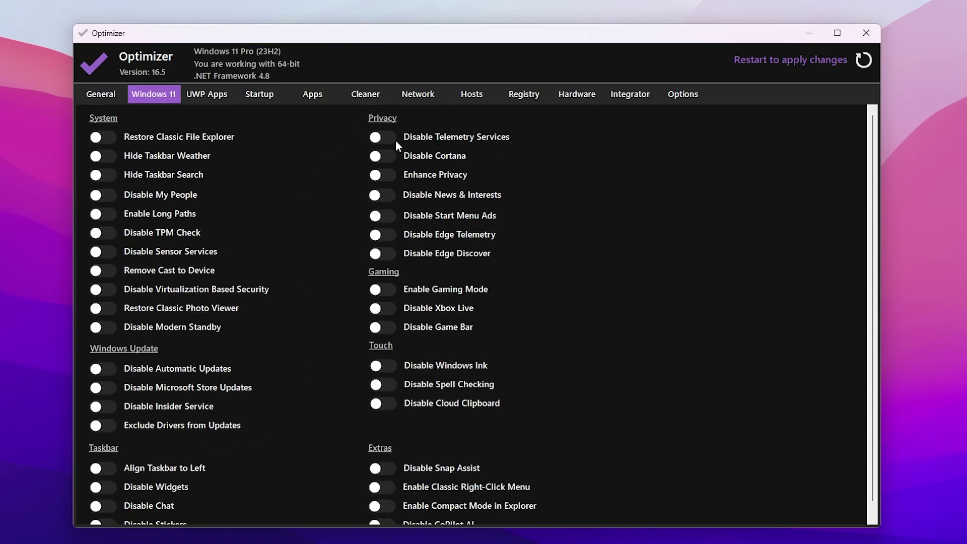
{"action": "left_click", "coordinate": [385, 155]}
{"action": "left_click", "coordinate": [379, 196]}
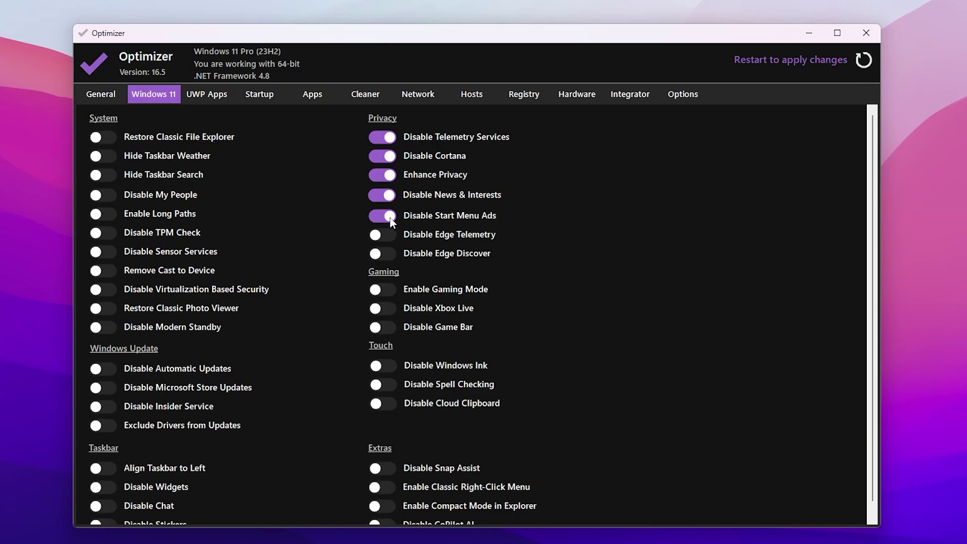
{"action": "left_click", "coordinate": [386, 256]}
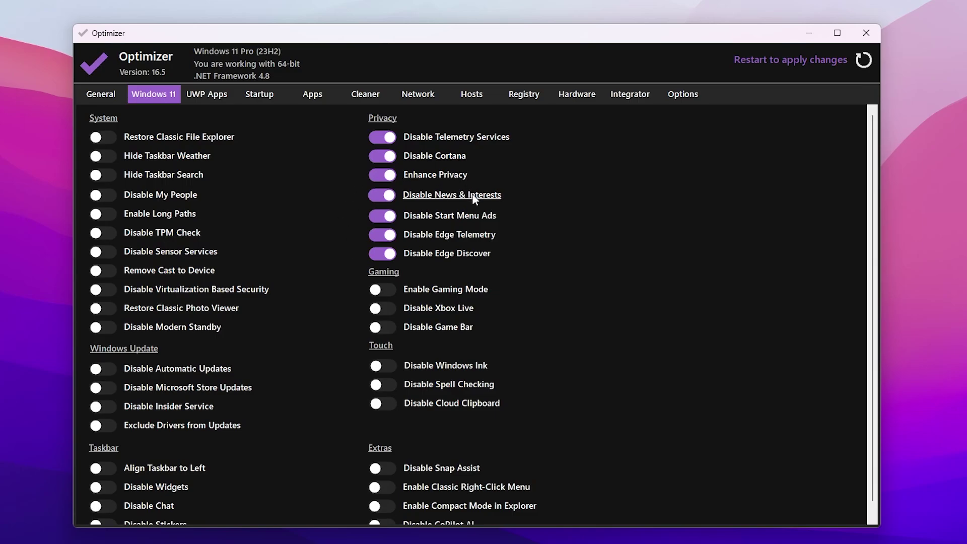
- Turn on Enable Gaming Mode, Disable Xbox Live and Disable Game Bar, then show UWP Apps
{"action": "left_click", "coordinate": [384, 292]}
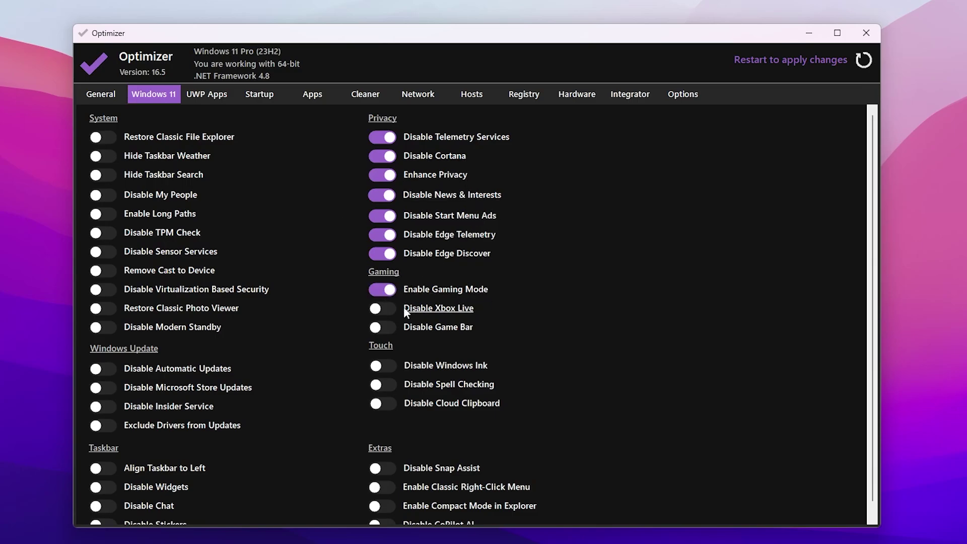
{"action": "left_click", "coordinate": [386, 307]}
{"action": "left_click", "coordinate": [381, 328]}
{"action": "scroll", "coordinate": [395, 327], "scroll_direction": "down", "scroll_amount": 1}
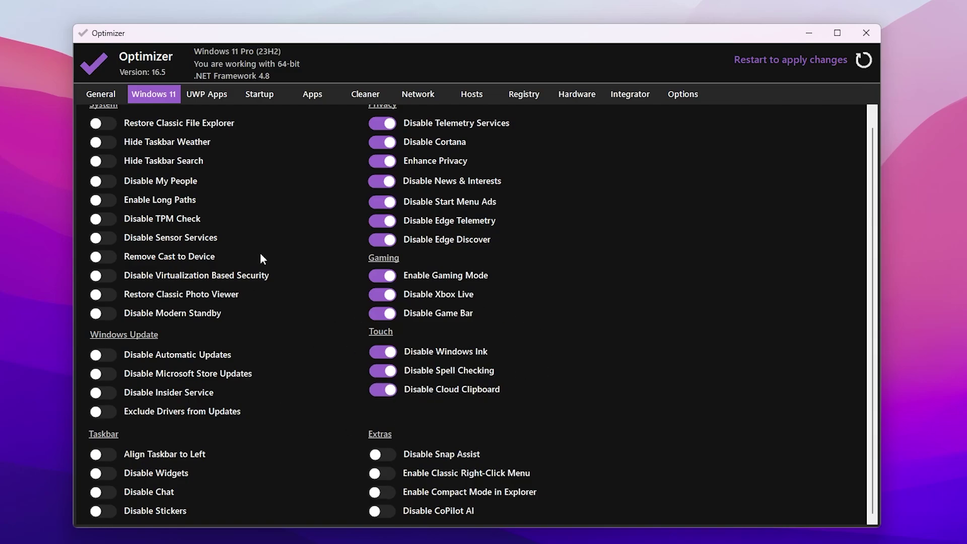
{"action": "left_click", "coordinate": [203, 99]}
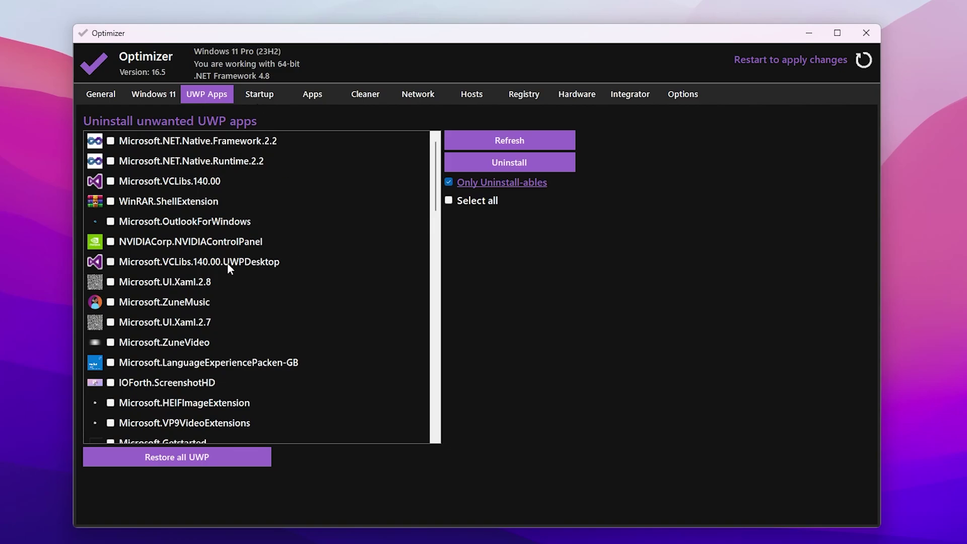
- Browse the UWP app list, then the Startup, Apps, Cleaner and Network pages
{"action": "scroll", "coordinate": [251, 262], "scroll_direction": "down", "scroll_amount": 10}
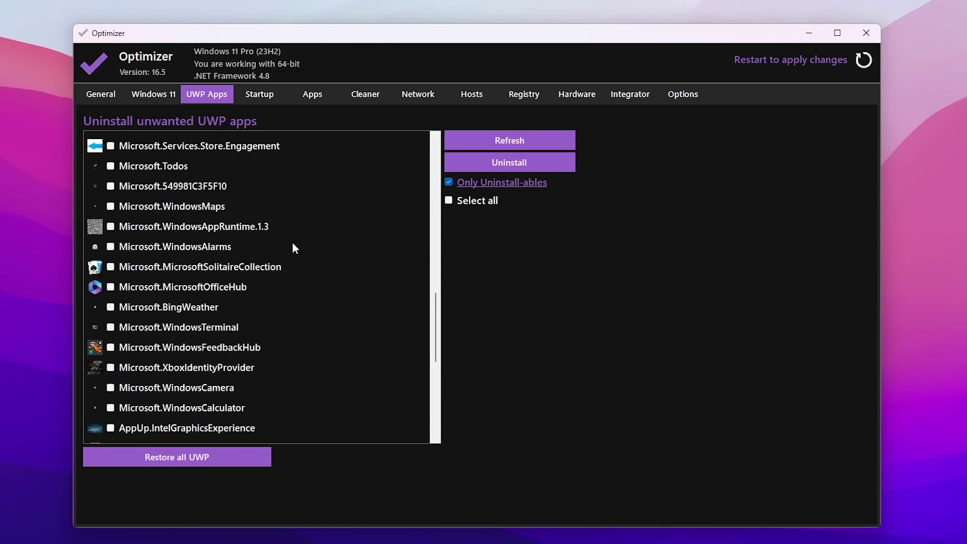
{"action": "scroll", "coordinate": [199, 283], "scroll_direction": "up", "scroll_amount": 3}
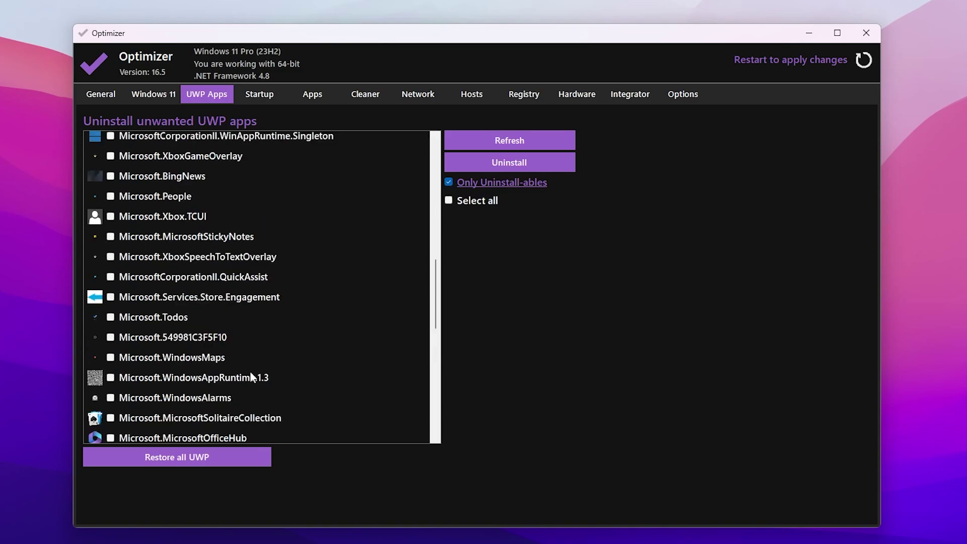
{"action": "left_click", "coordinate": [259, 97]}
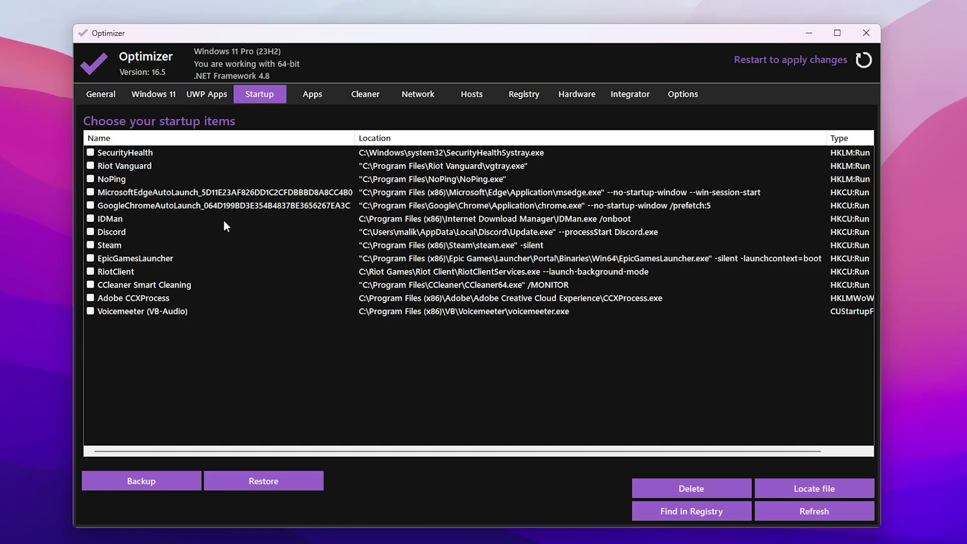
{"action": "left_click", "coordinate": [313, 93]}
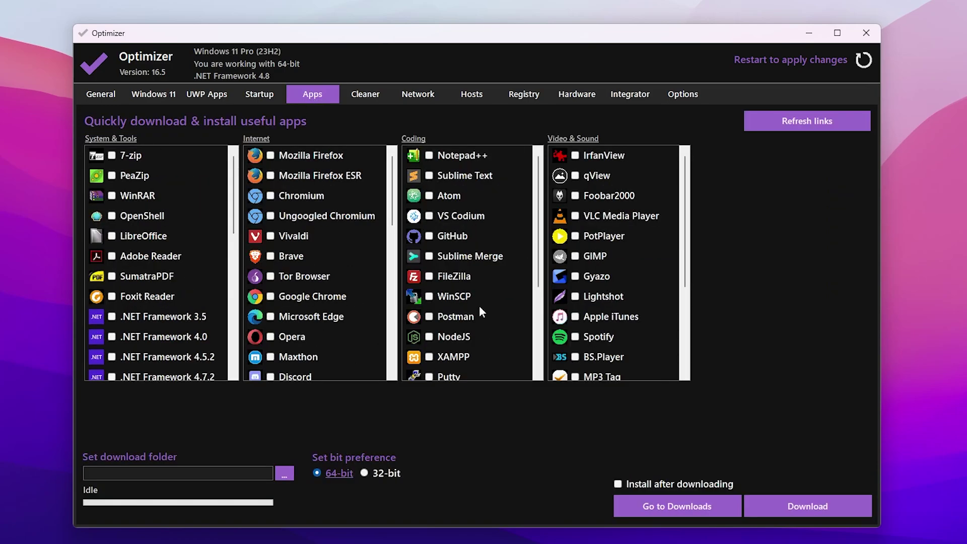
{"action": "left_click", "coordinate": [385, 94]}
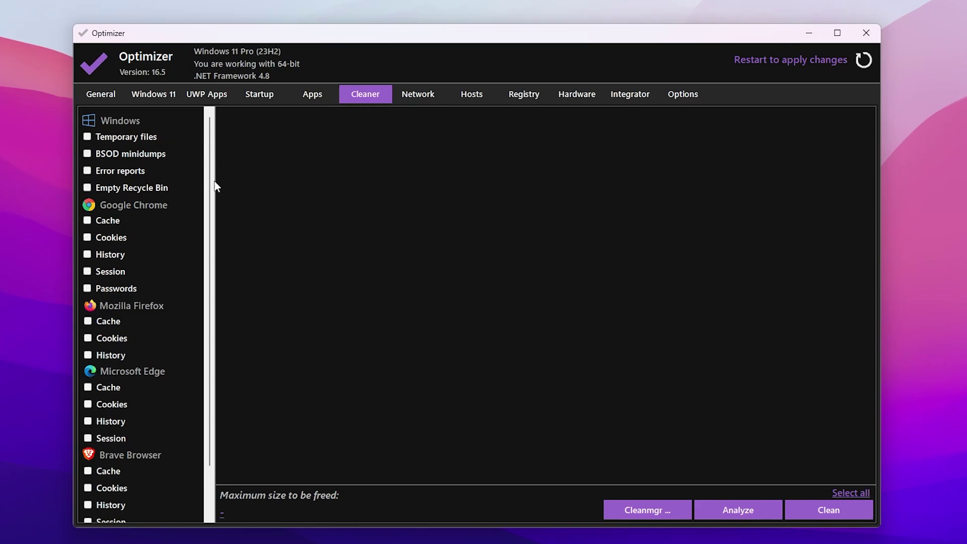
{"action": "left_click", "coordinate": [418, 98]}
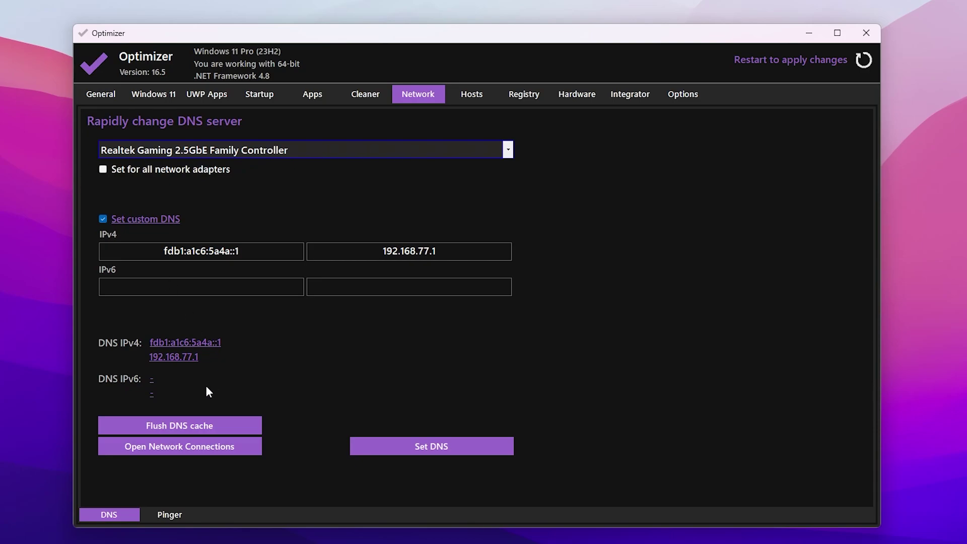
- Flush the Windows DNS cache, then restart to apply the enabled Optimizer changes
{"action": "left_click", "coordinate": [195, 428]}
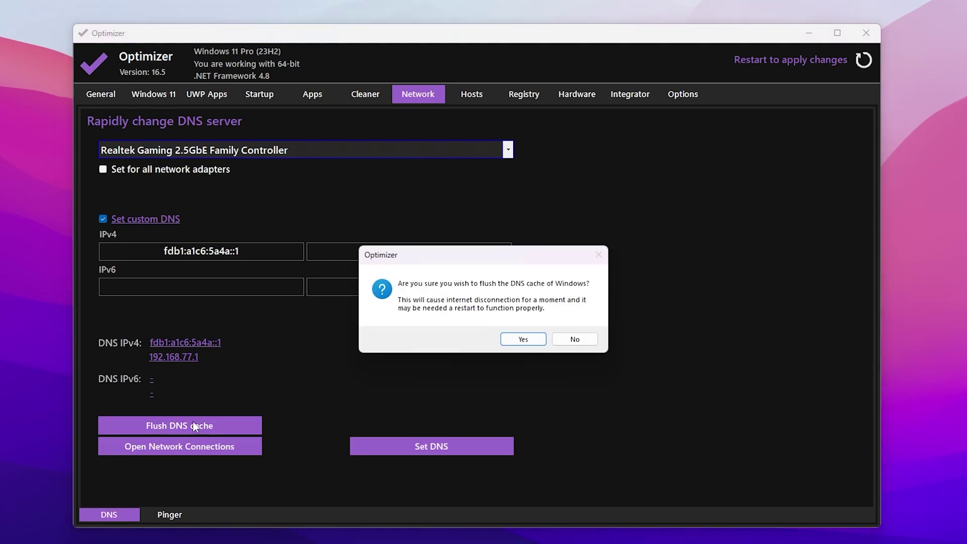
{"action": "left_click", "coordinate": [524, 340]}
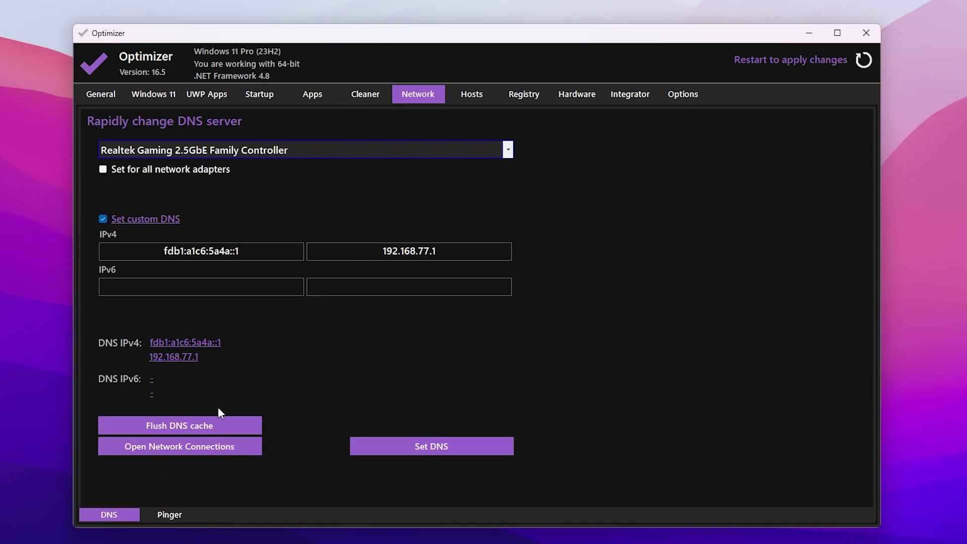
{"action": "left_click", "coordinate": [513, 95]}
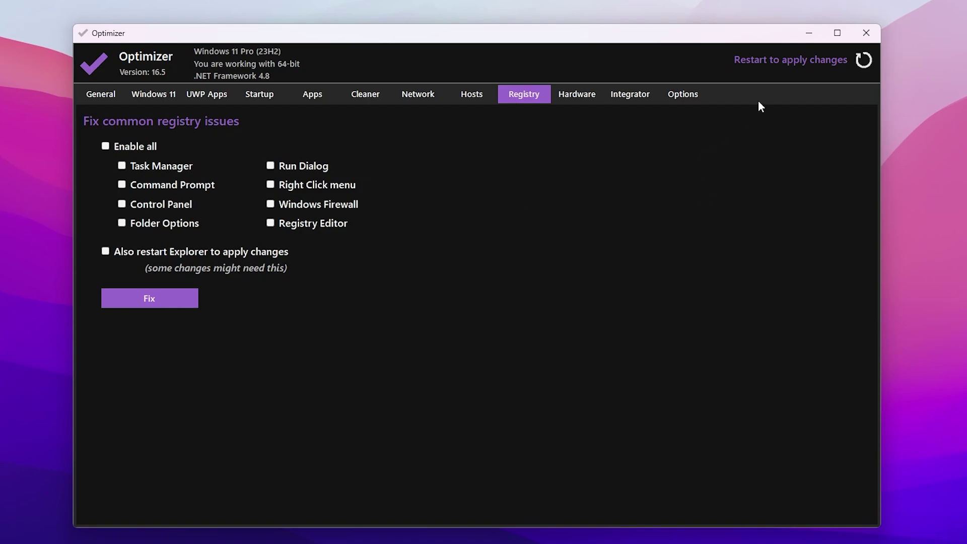
{"action": "left_click", "coordinate": [804, 63]}
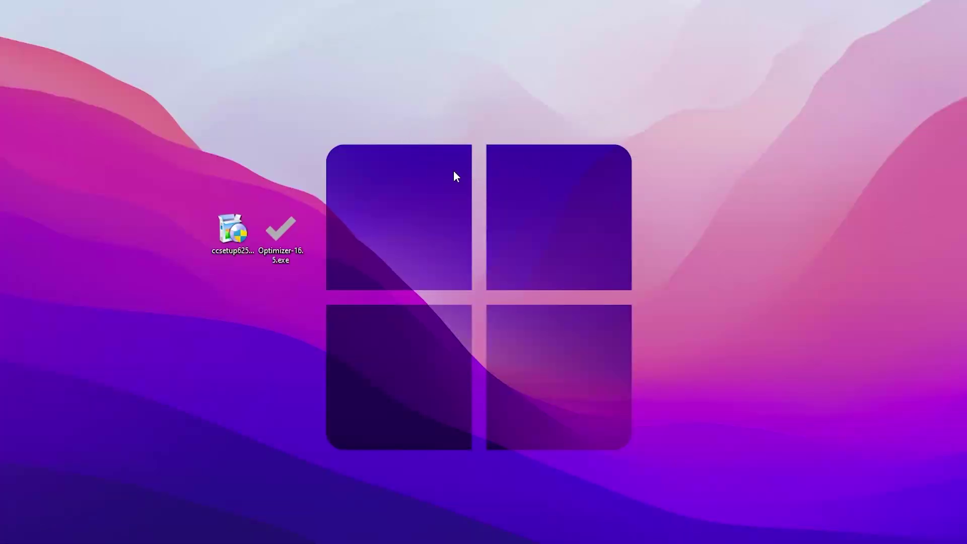
{"action": "right_click", "coordinate": [392, 167]}
{"action": "left_click", "coordinate": [449, 288]}
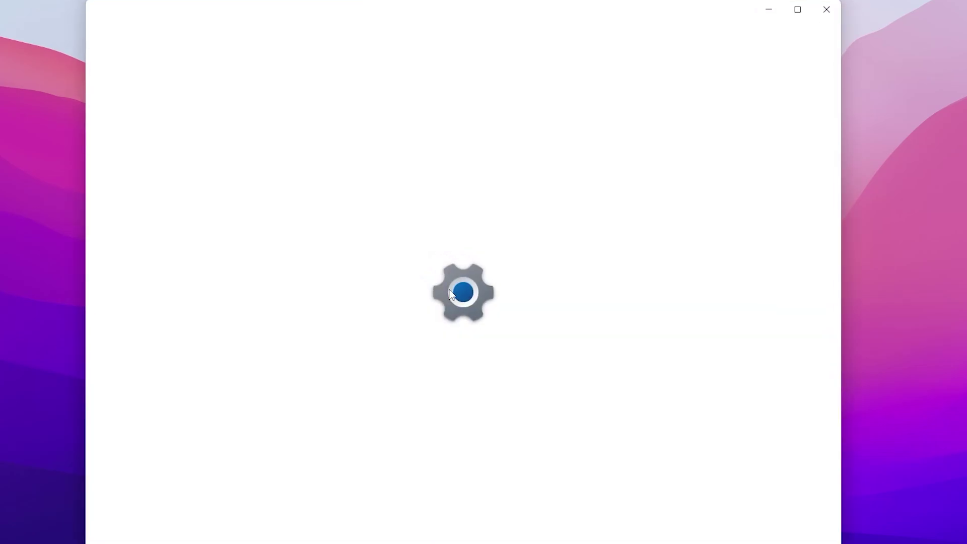
{"action": "scroll", "coordinate": [448, 291], "scroll_direction": "down", "scroll_amount": 8}
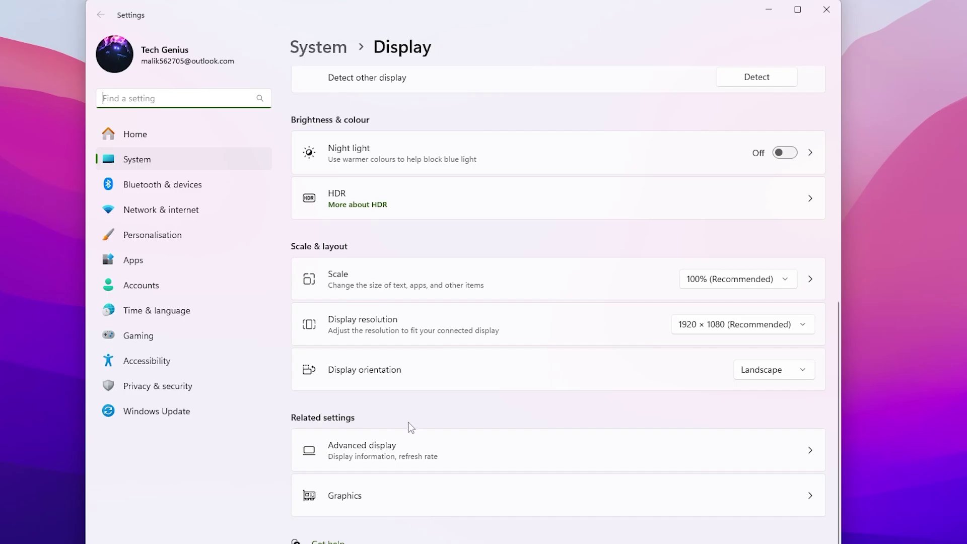
{"action": "left_click", "coordinate": [367, 504]}
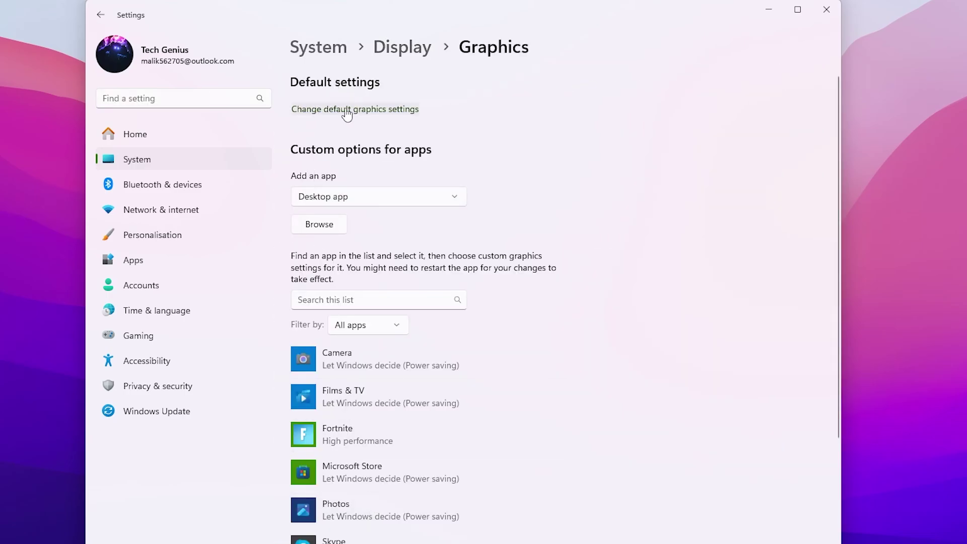
{"action": "left_click", "coordinate": [369, 111]}
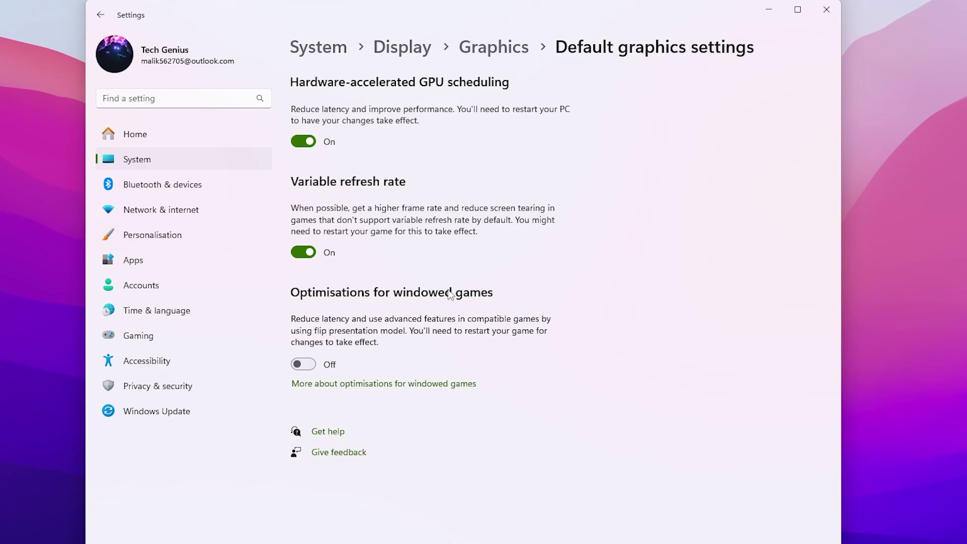
{"action": "left_click", "coordinate": [826, 8]}
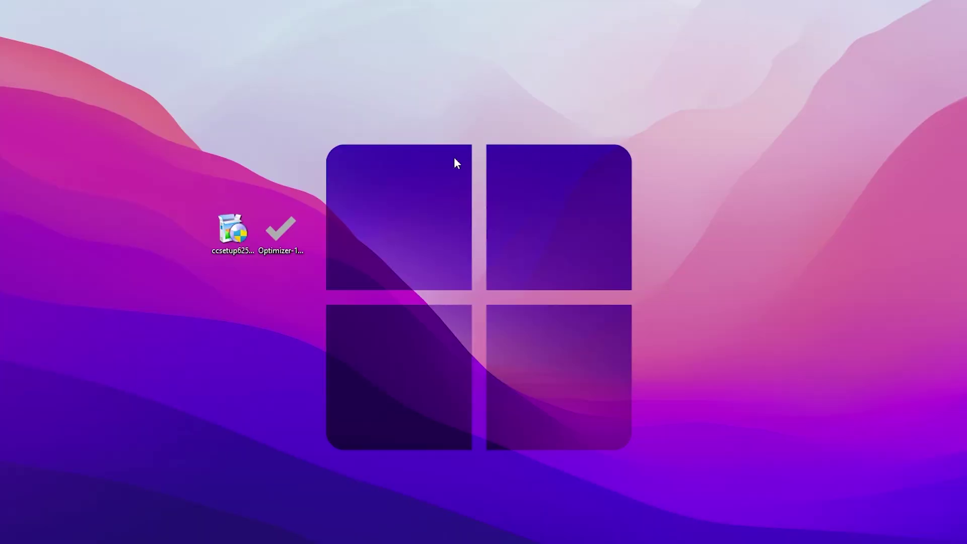
- Launch NVIDIA Control Panel from the desktop's extended right-click menu
{"action": "right_click", "coordinate": [455, 158]}
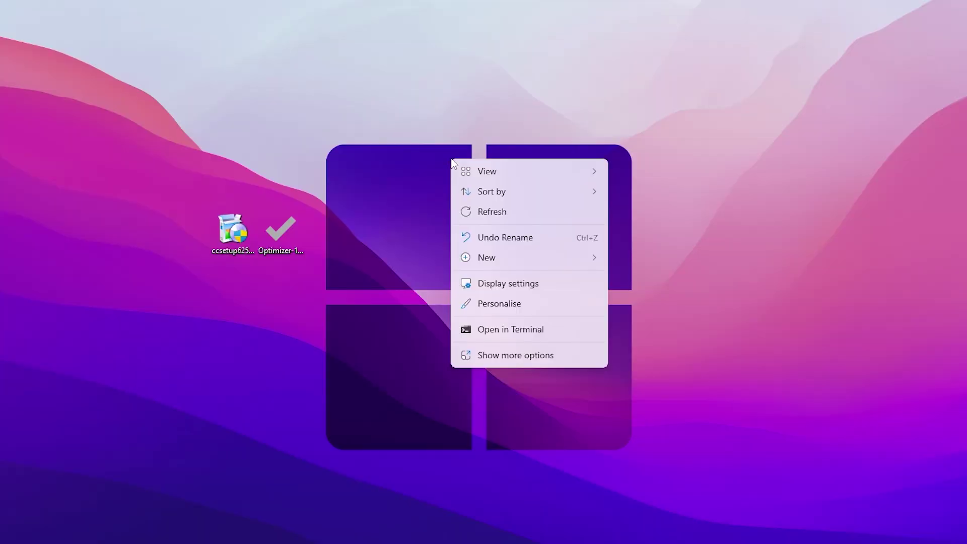
{"action": "left_click", "coordinate": [505, 356]}
{"action": "left_click", "coordinate": [540, 260]}
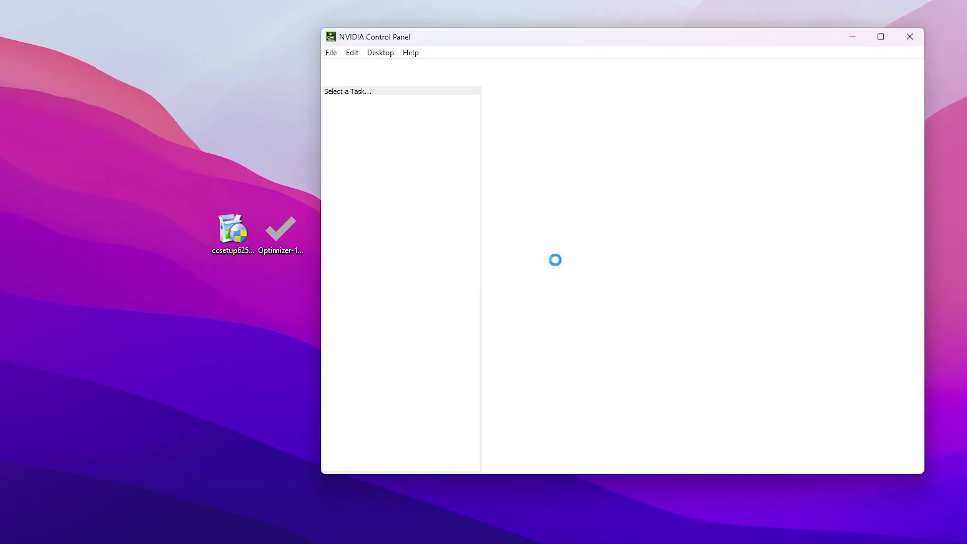
{"action": "left_click_drag", "start_coordinate": [440, 37], "coordinate": [293, 53]}
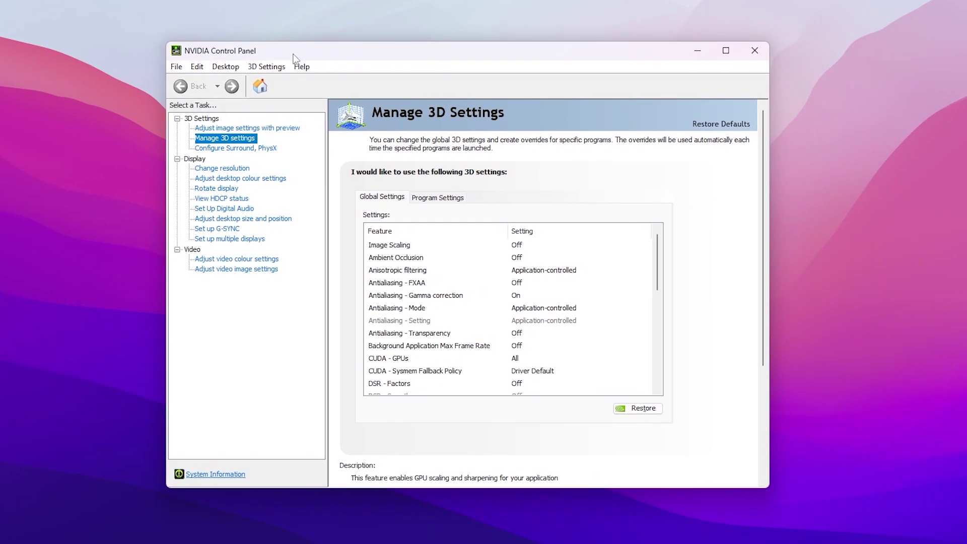
- Set image settings with preview to 'Use my preference' at full Performance, apply, and close
{"action": "left_click", "coordinate": [244, 128]}
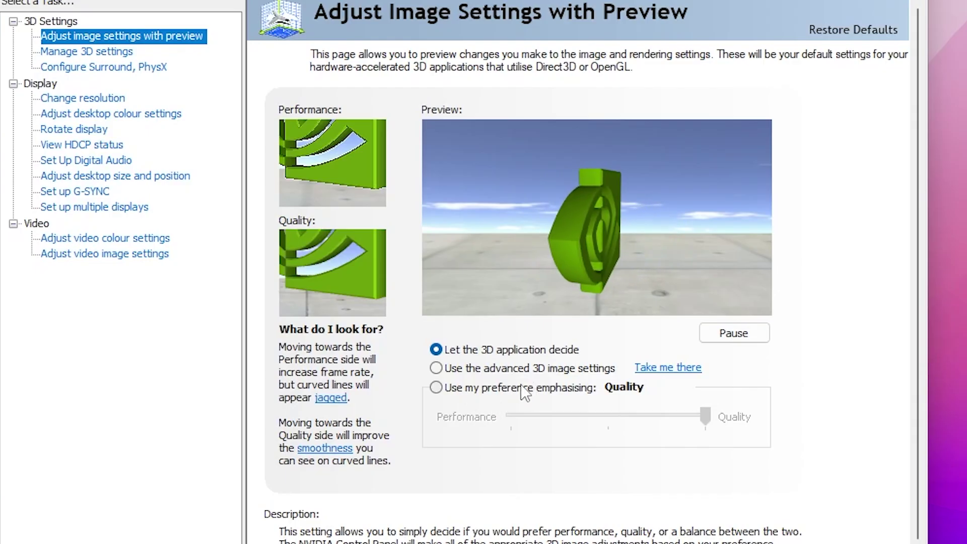
{"action": "left_click", "coordinate": [494, 393]}
{"action": "left_click", "coordinate": [678, 417]}
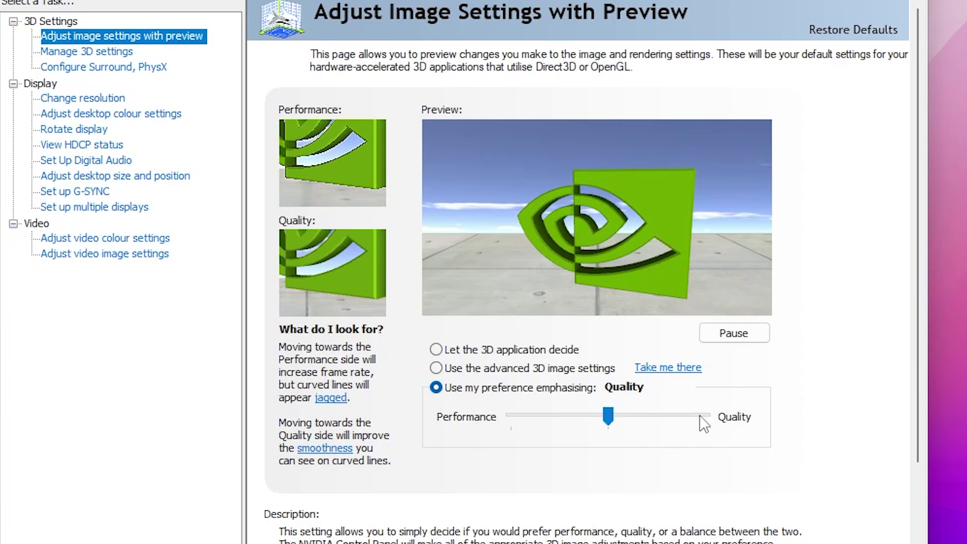
{"action": "left_click", "coordinate": [586, 421]}
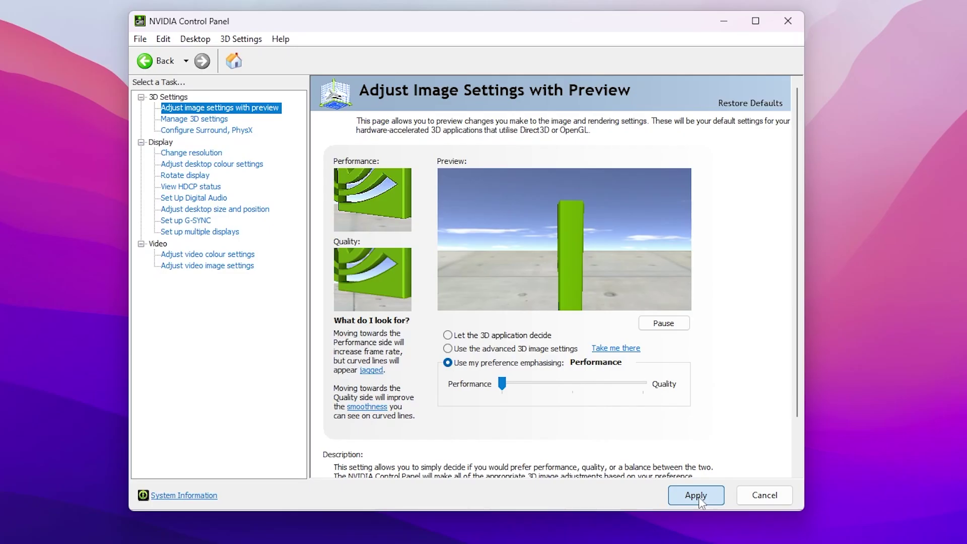
{"action": "left_click", "coordinate": [699, 496]}
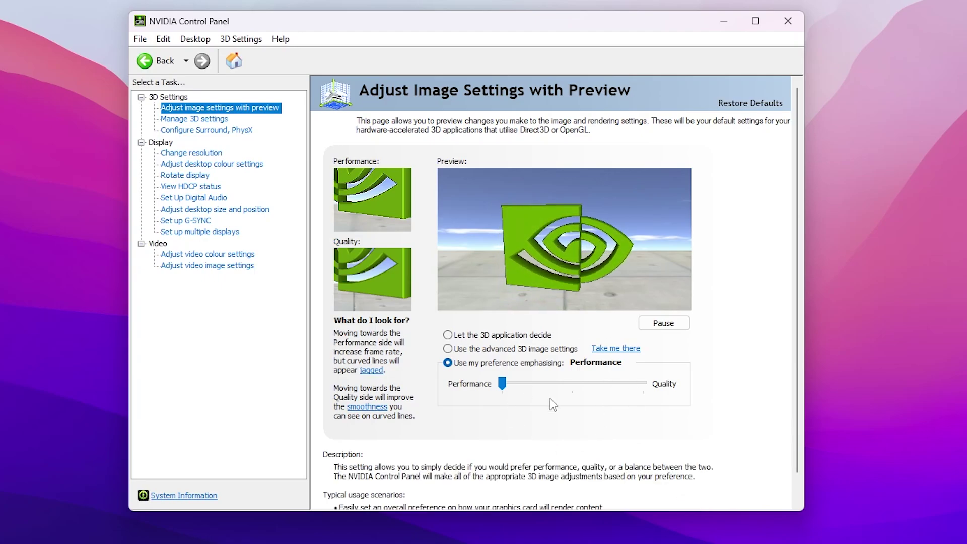
{"action": "left_click", "coordinate": [778, 23]}
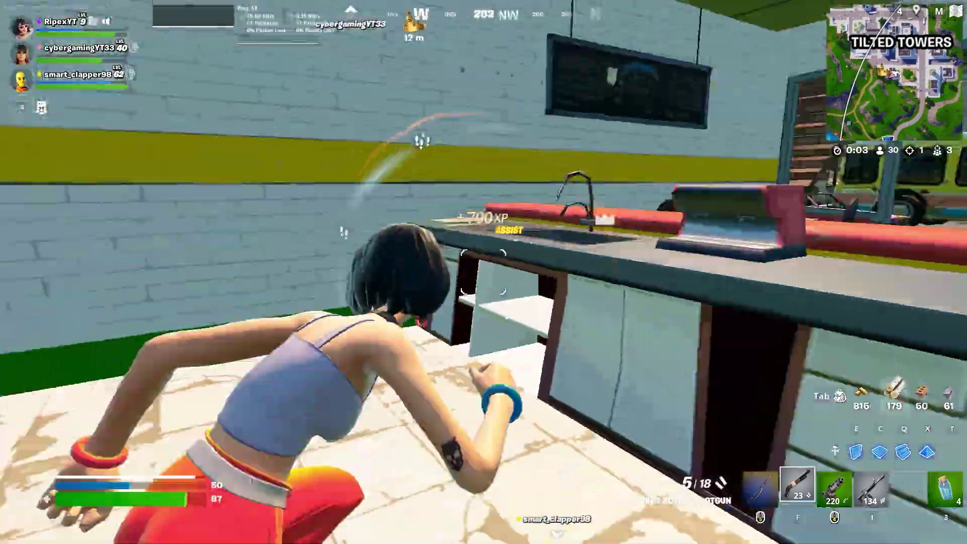
{"action": "key", "text": "w"}
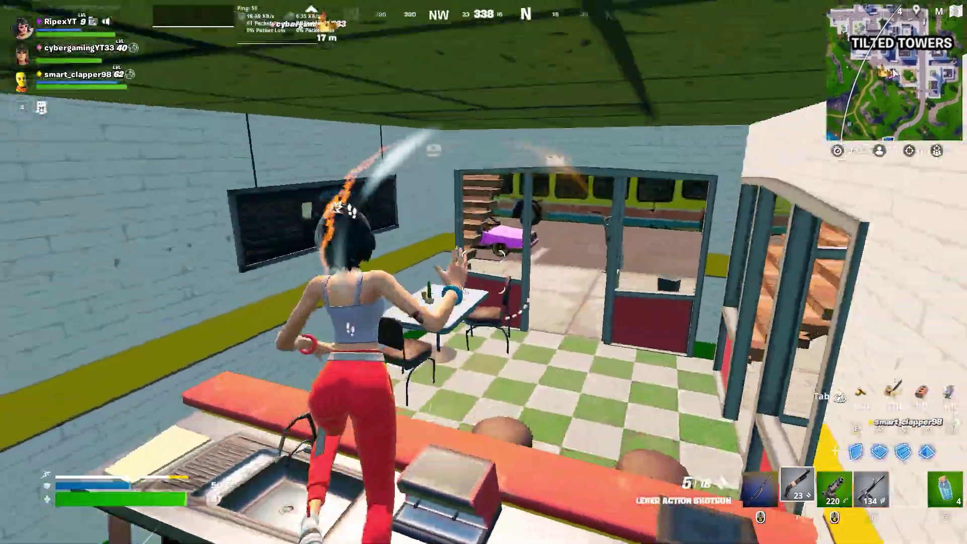